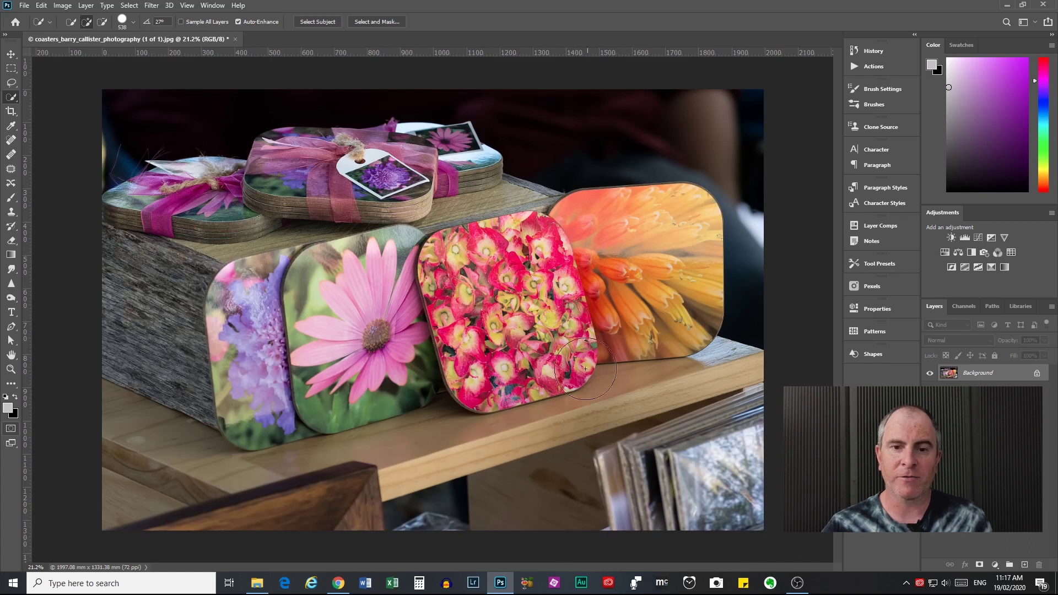
# - Zoom in and out on the photo, ending close on the pink hydrangea coaster's edges
pyautogui.scroll(2, 513, 348)
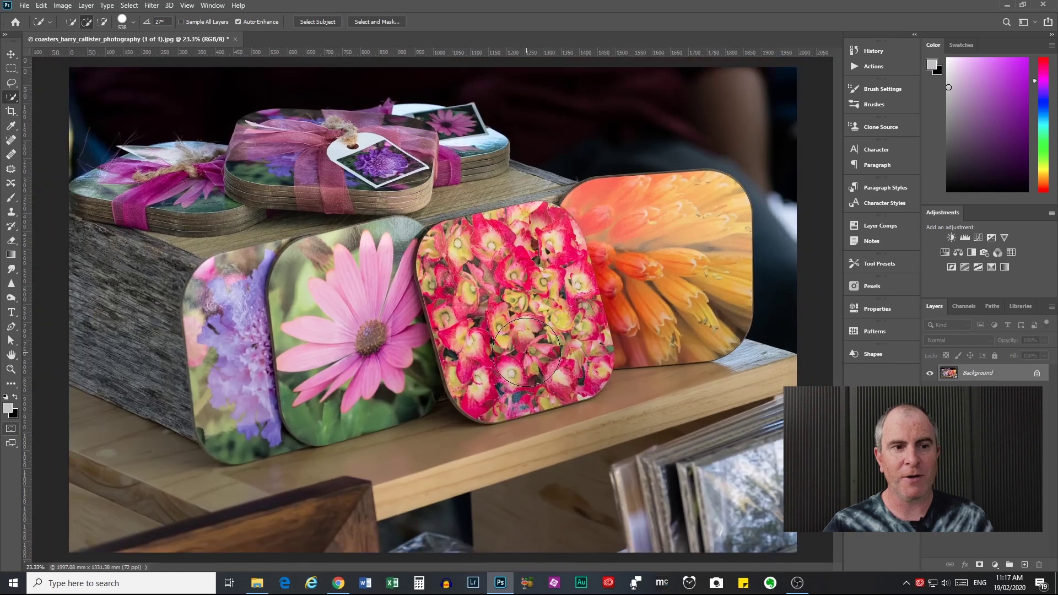
pyautogui.scroll(-2, 527, 351)
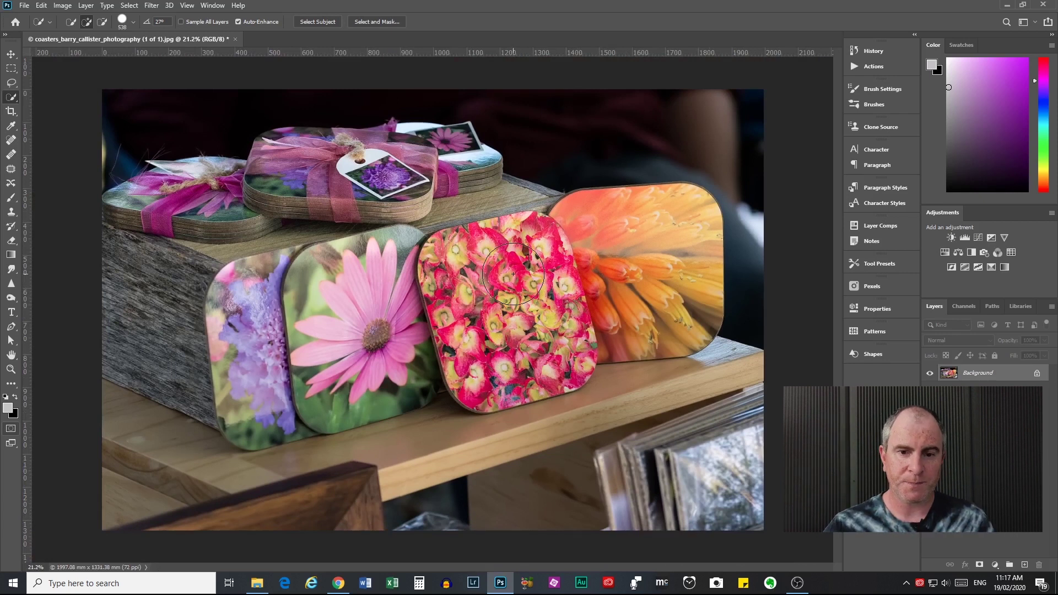
pyautogui.scroll(2, 513, 274)
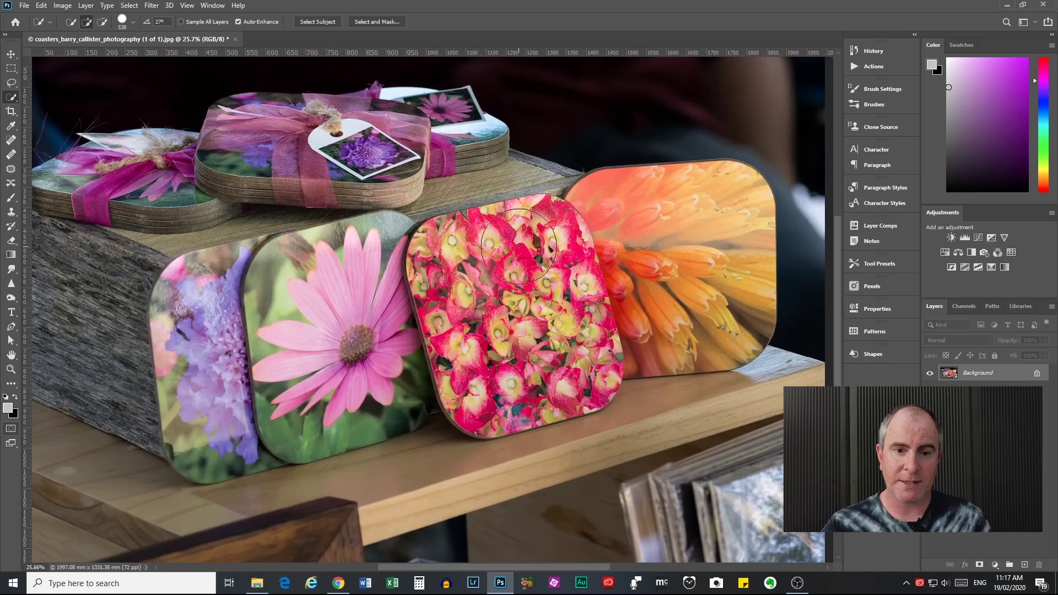
pyautogui.scroll(2, 519, 247)
pyautogui.scroll(1, 520, 247)
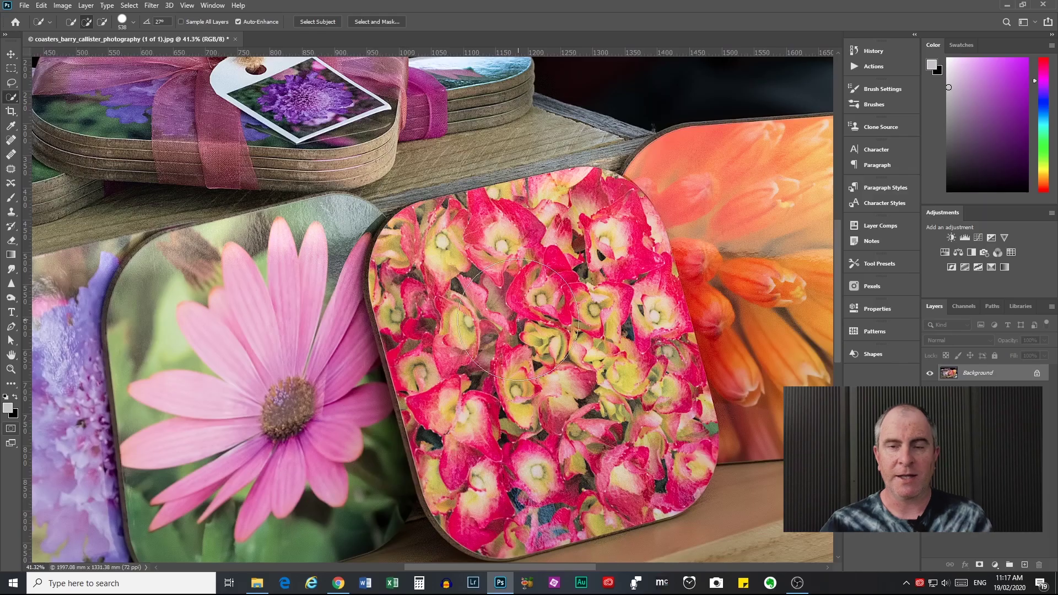
pyautogui.scroll(-4, 519, 320)
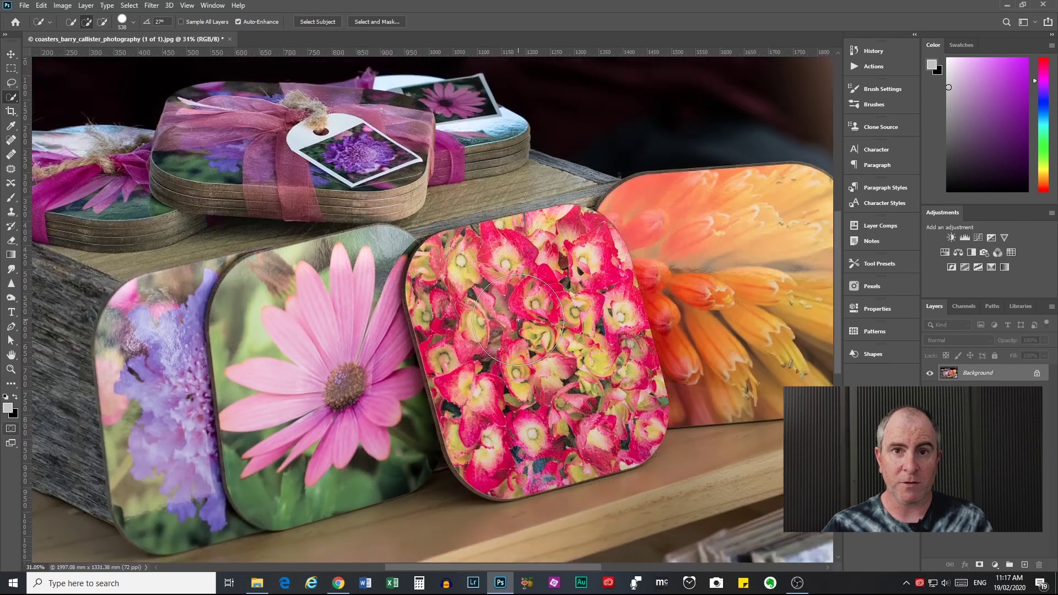
pyautogui.scroll(-3, 518, 320)
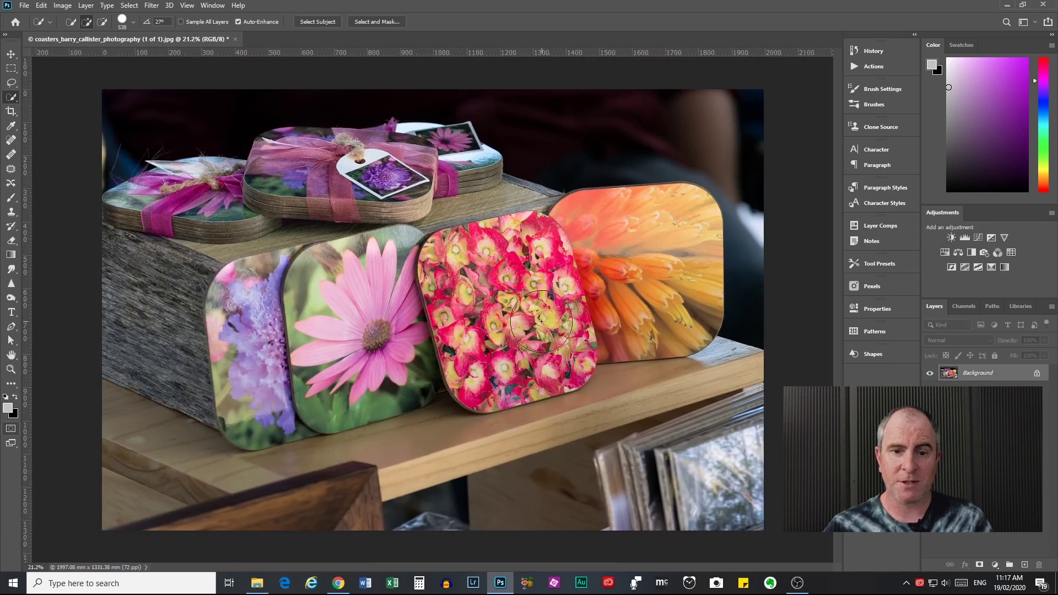
pyautogui.scroll(2, 518, 319)
pyautogui.scroll(1, 521, 299)
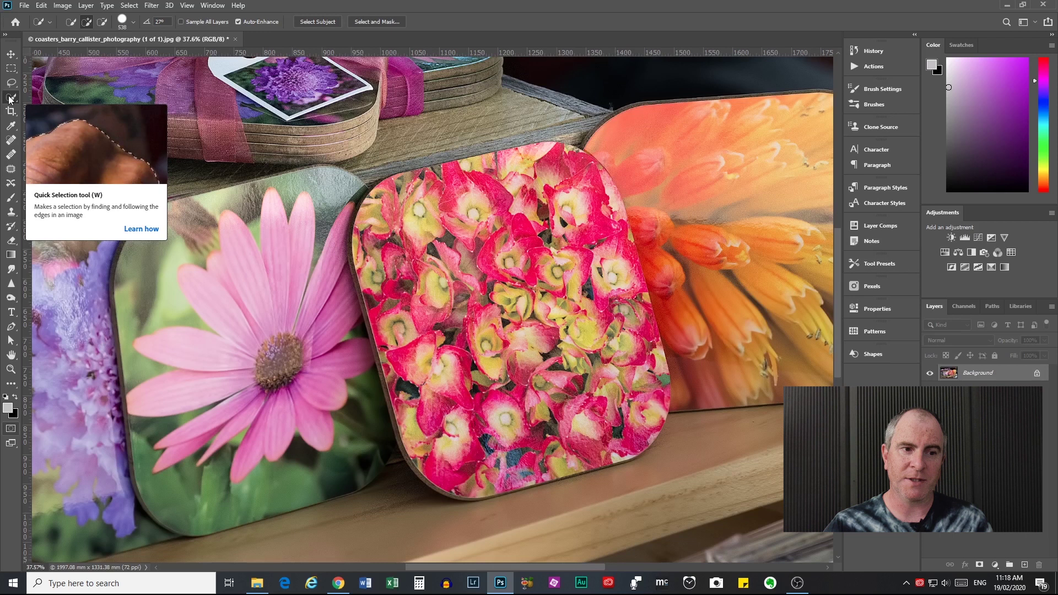
pyautogui.click(10, 99)
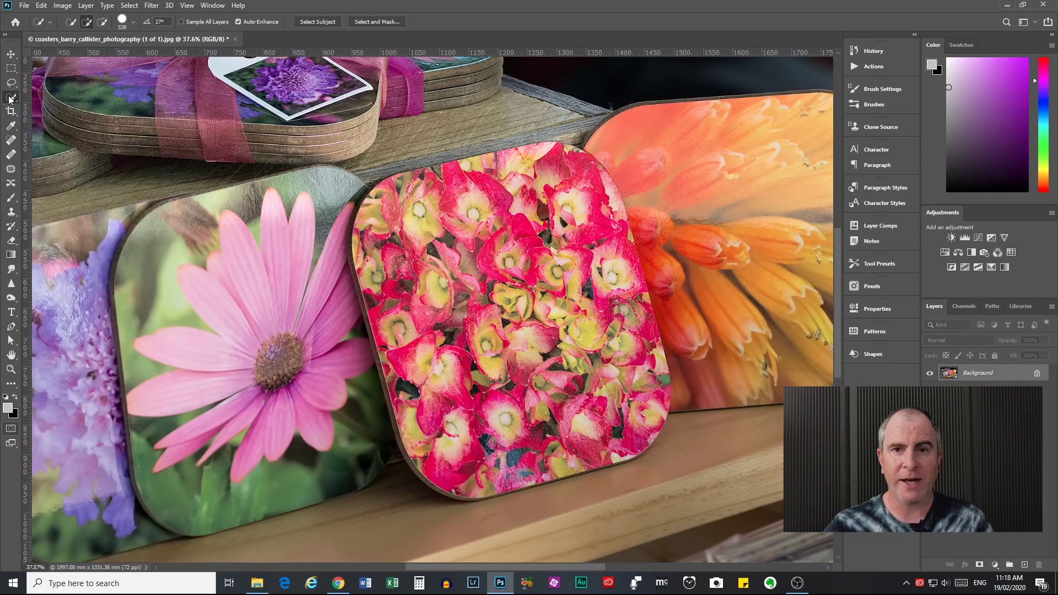
pyautogui.rightClick(9, 100)
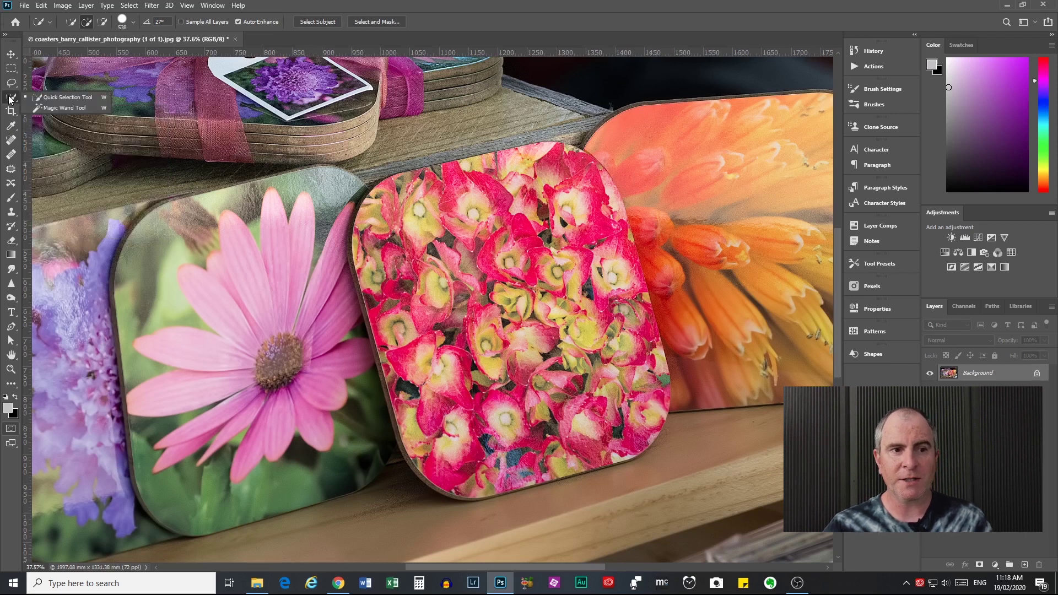
pyautogui.click(10, 100)
pyautogui.rightClick(10, 100)
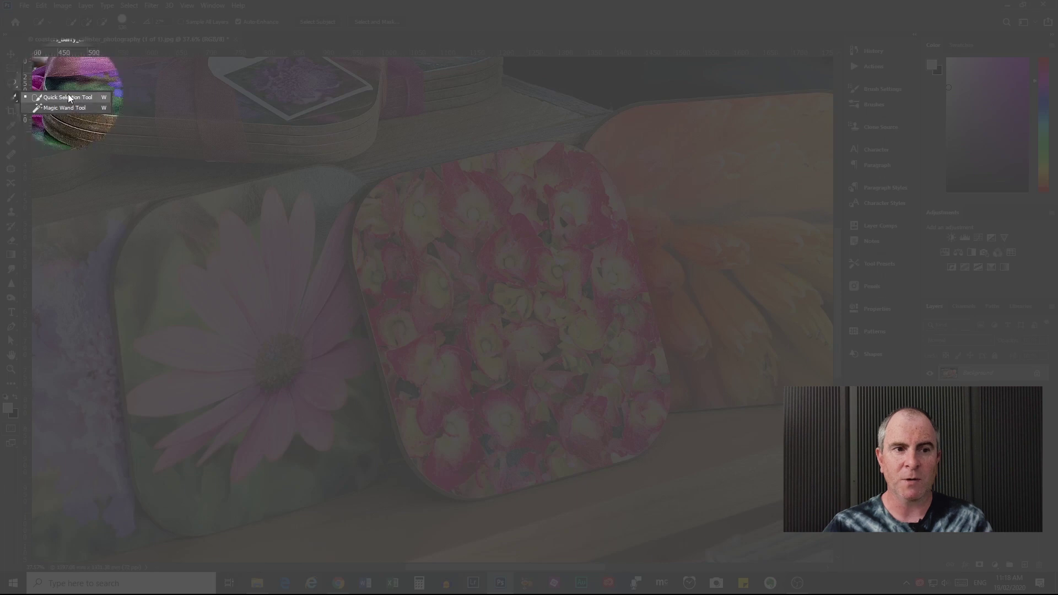
pyautogui.click(66, 97)
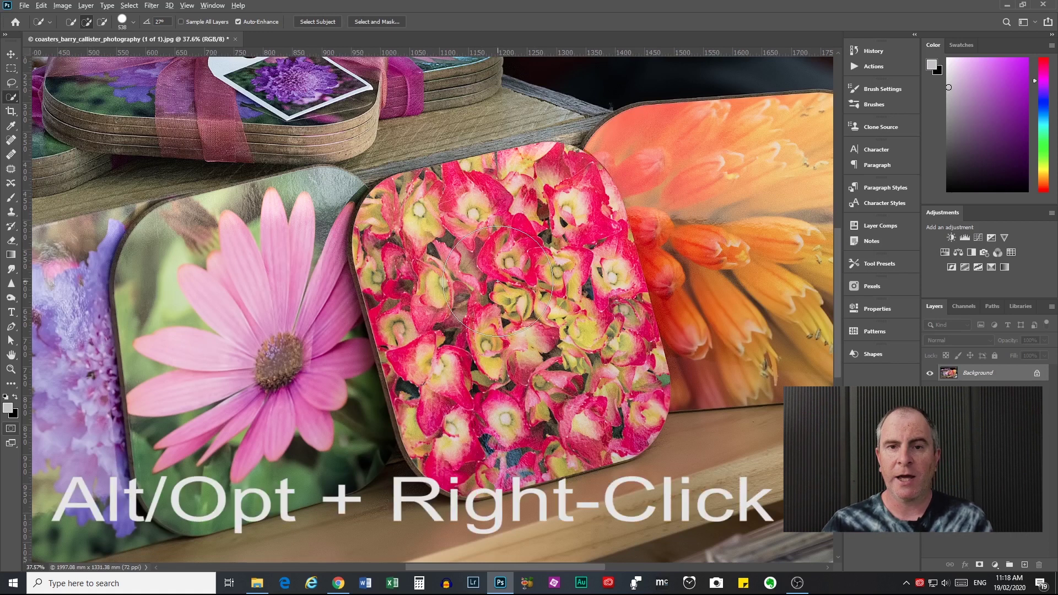
# - Lower the selection brush's hardness to about 55% for a softer edge
pyautogui.keyDown('alt'); pyautogui.rightClick(498, 281); pyautogui.keyUp('alt')
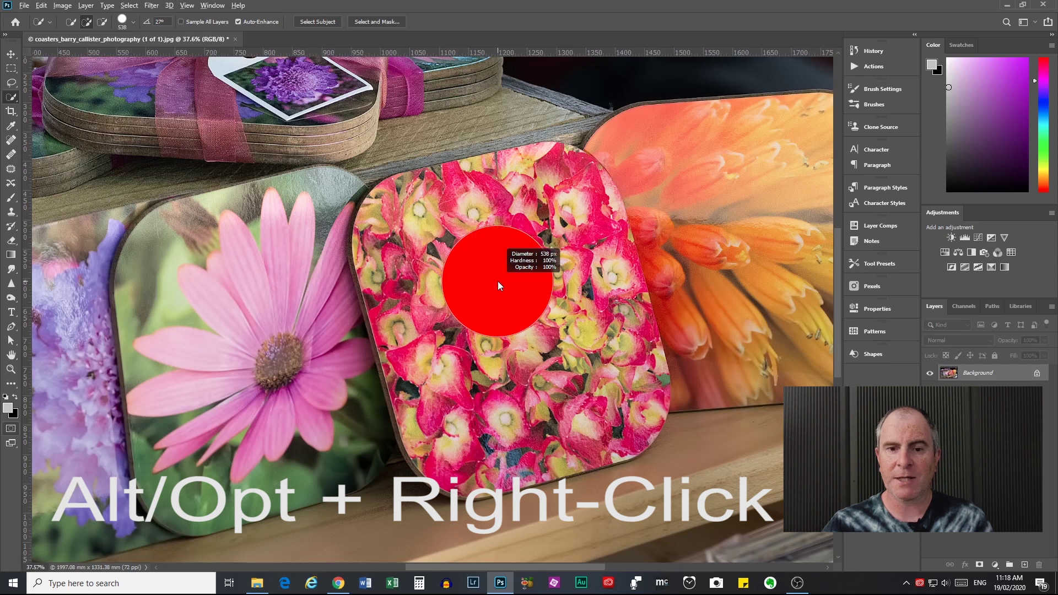
pyautogui.moveTo(498, 281)
pyautogui.mouseDown()
pyautogui.moveTo(496, 21)
pyautogui.moveTo(489, 313)
pyautogui.mouseUp()
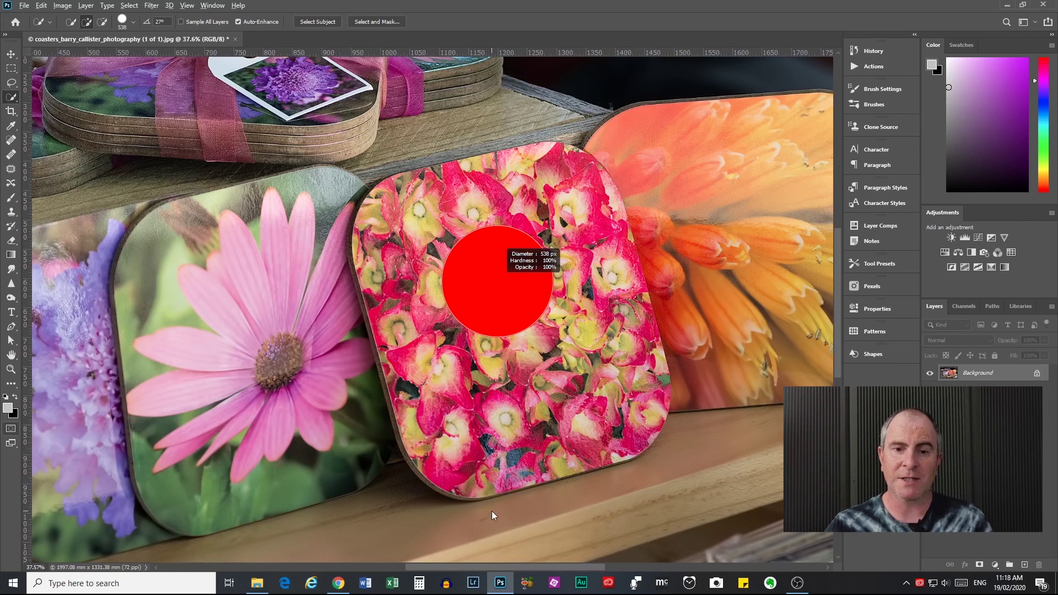
pyautogui.moveTo(492, 511); pyautogui.dragTo(481, 200)
# - Fit the photo in the window, paint a test selection on the hydrangea coaster, then deselect it
pyautogui.hotkey('ctrl', '0')
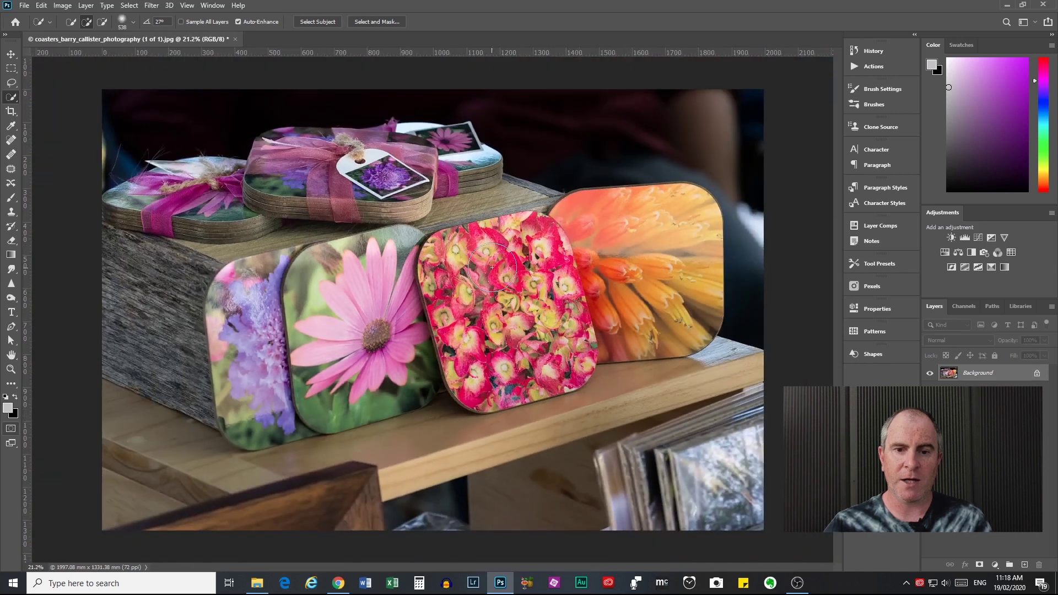
pyautogui.moveTo(485, 265)
pyautogui.mouseDown()
pyautogui.moveTo(574, 247)
pyautogui.moveTo(550, 299)
pyautogui.moveTo(598, 295)
pyautogui.moveTo(550, 355)
pyautogui.moveTo(622, 284)
pyautogui.moveTo(650, 225)
pyautogui.moveTo(624, 210)
pyautogui.mouseUp()
pyautogui.click(621, 210)
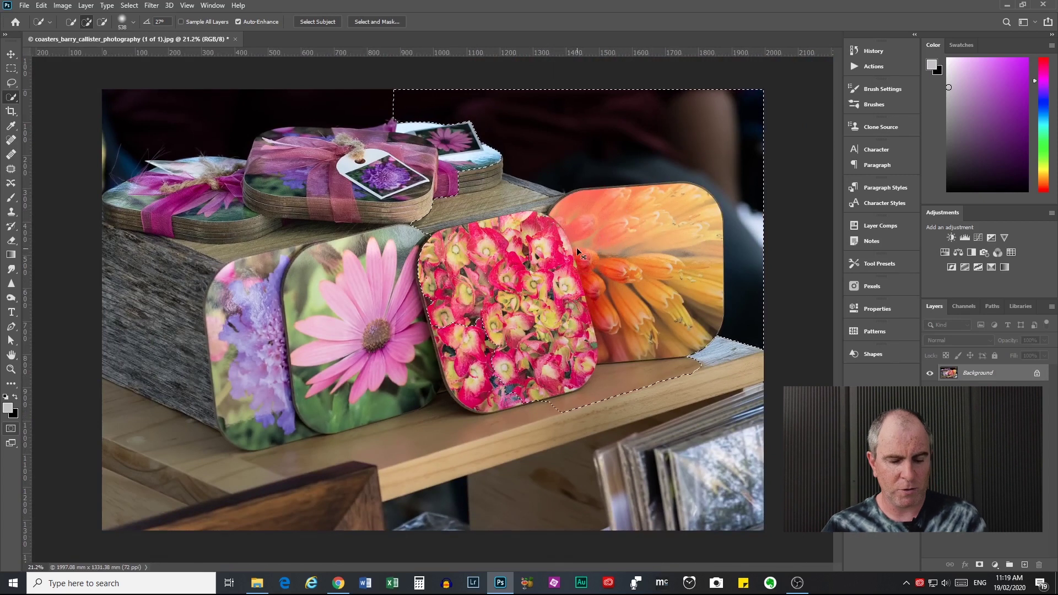
pyautogui.hotkey('ctrl', 'd')
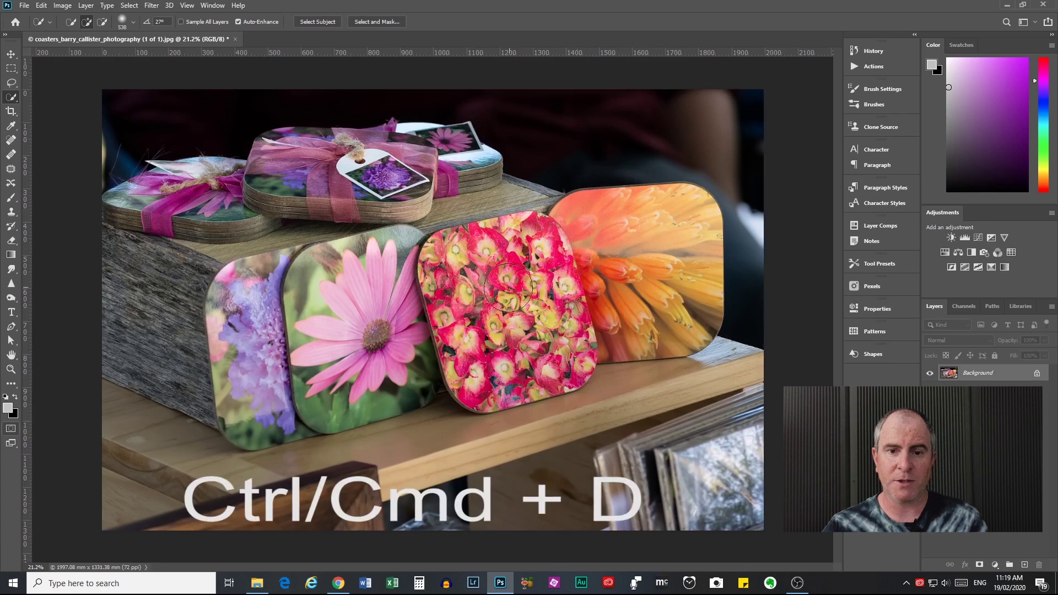
pyautogui.scroll(3, 508, 287)
# - Make the brush edge hard again, try selecting the coaster's lower right side, then drop it
pyautogui.moveTo(508, 287)
pyautogui.mouseDown()
pyautogui.moveTo(503, 250)
pyautogui.moveTo(502, 354)
pyautogui.moveTo(550, 223)
pyautogui.moveTo(464, 242)
pyautogui.mouseUp()
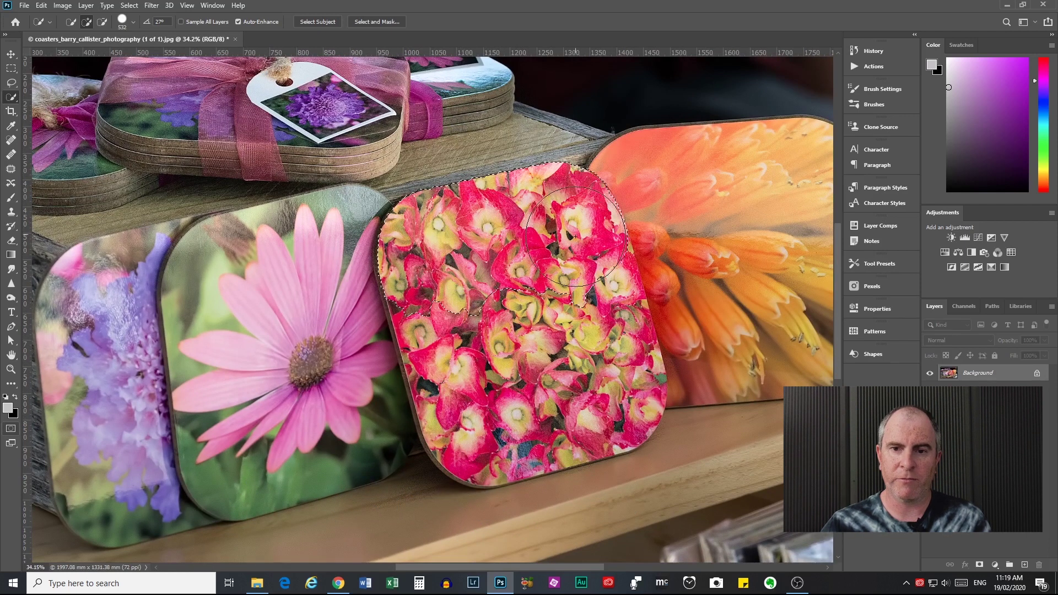
pyautogui.moveTo(575, 236)
pyautogui.mouseDown()
pyautogui.moveTo(590, 308)
pyautogui.moveTo(623, 381)
pyautogui.moveTo(557, 419)
pyautogui.moveTo(513, 419)
pyautogui.moveTo(480, 394)
pyautogui.moveTo(461, 358)
pyautogui.mouseUp()
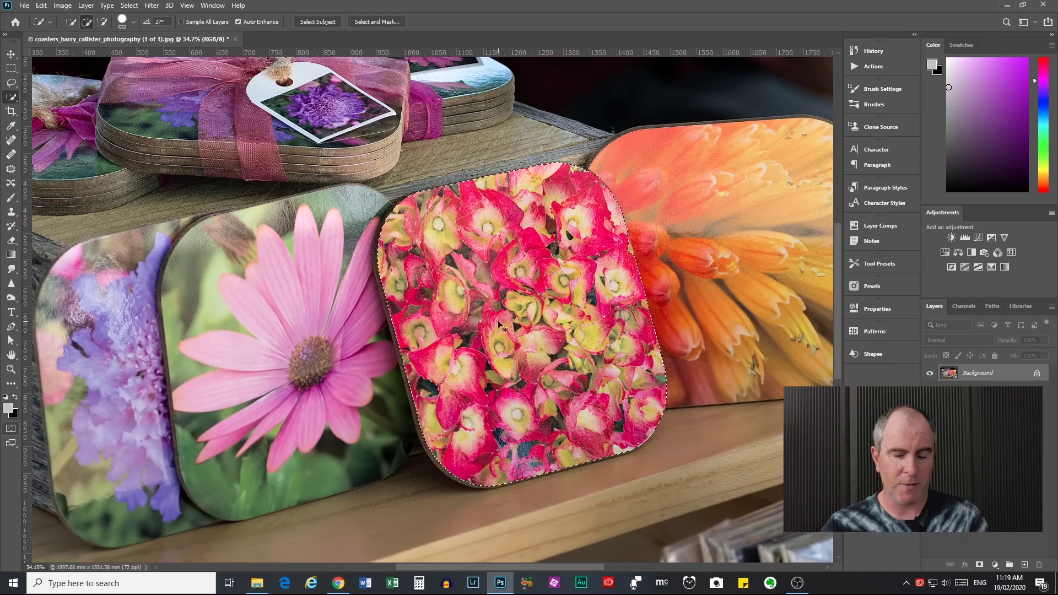
pyautogui.hotkey('ctrl', 'd')
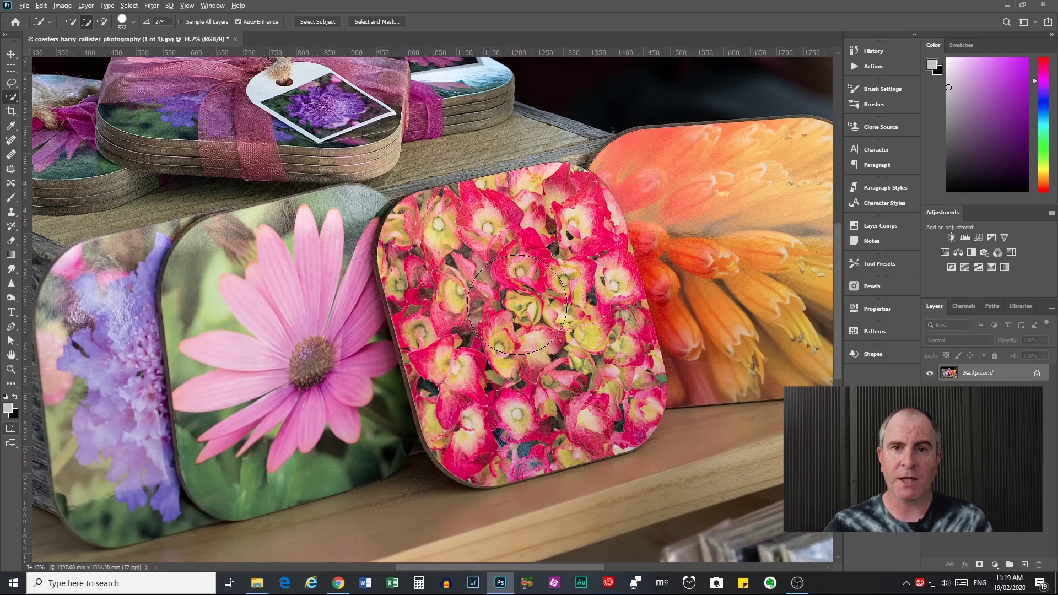
# - Enlarge the brush to about 1615 px, select the whole coaster, then shrink the brush to 450 px
pyautogui.keyDown('alt'); pyautogui.rightClick(517, 305); pyautogui.keyUp('alt')
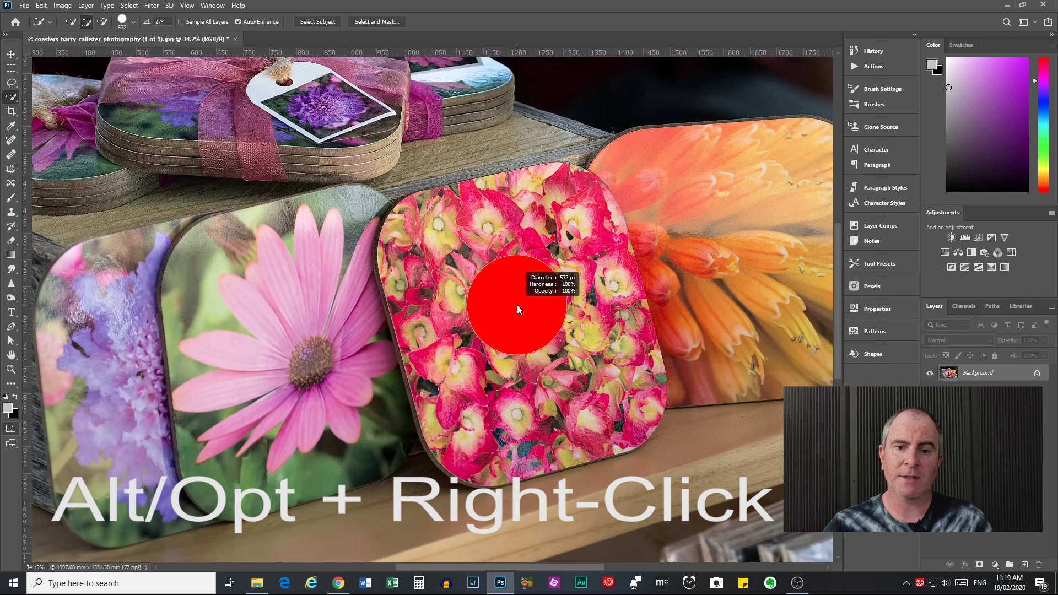
pyautogui.moveTo(517, 305)
pyautogui.mouseDown()
pyautogui.moveTo(619, 301)
pyautogui.moveTo(493, 292)
pyautogui.moveTo(569, 314)
pyautogui.mouseUp()
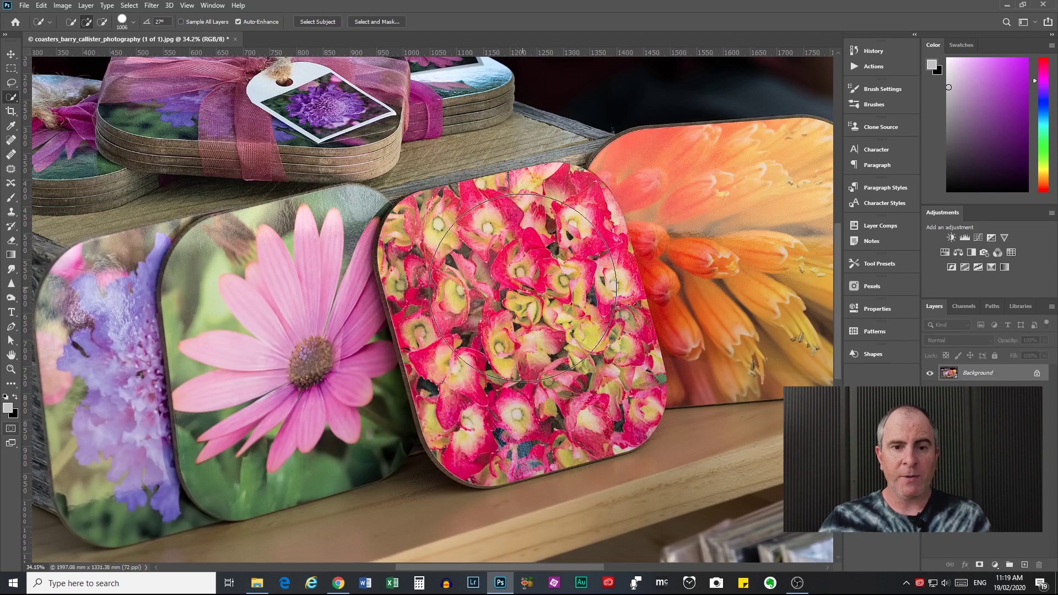
pyautogui.click(512, 287)
pyautogui.moveTo(519, 284)
pyautogui.mouseDown()
pyautogui.moveTo(513, 342)
pyautogui.moveTo(596, 326)
pyautogui.moveTo(563, 367)
pyautogui.moveTo(551, 408)
pyautogui.moveTo(573, 386)
pyautogui.moveTo(568, 361)
pyautogui.mouseUp()
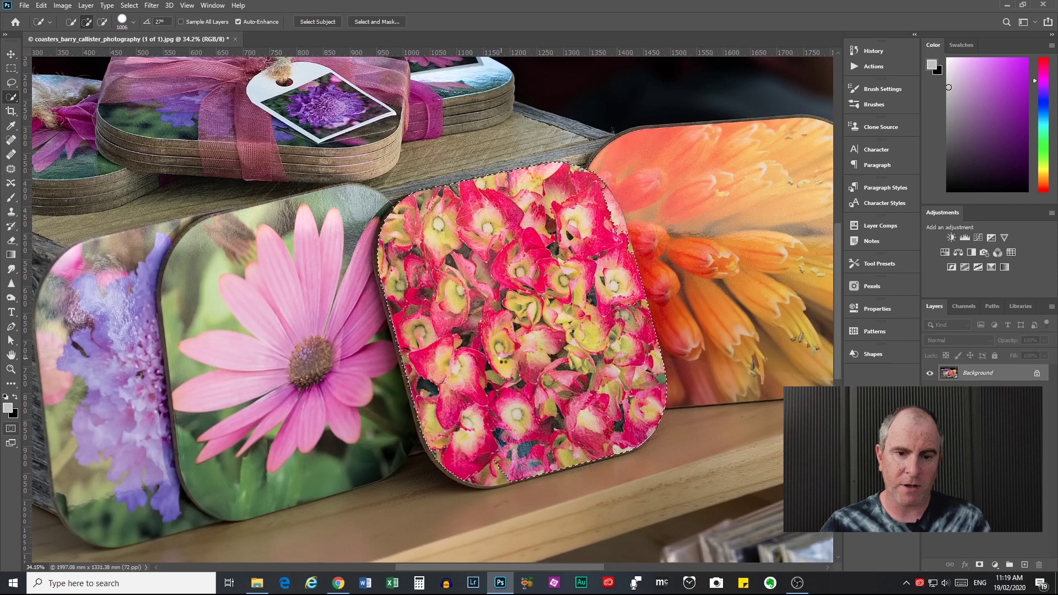
pyautogui.keyDown('alt'); pyautogui.rightClick(518, 367); pyautogui.keyUp('alt')
pyautogui.moveTo(519, 367); pyautogui.dragTo(469, 386)
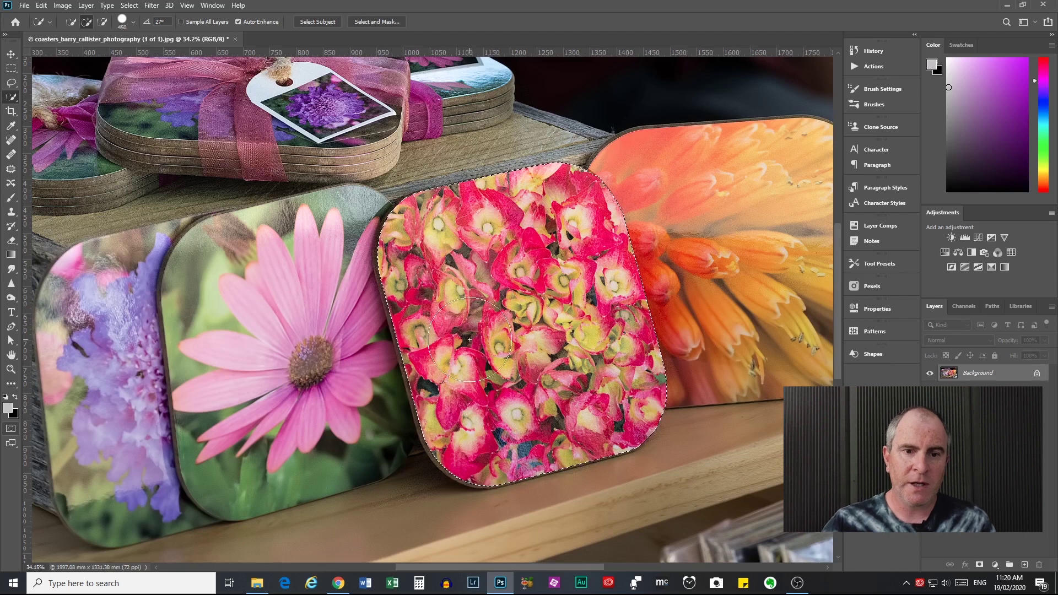
pyautogui.scroll(1, 381, 217)
pyautogui.scroll(1, 381, 216)
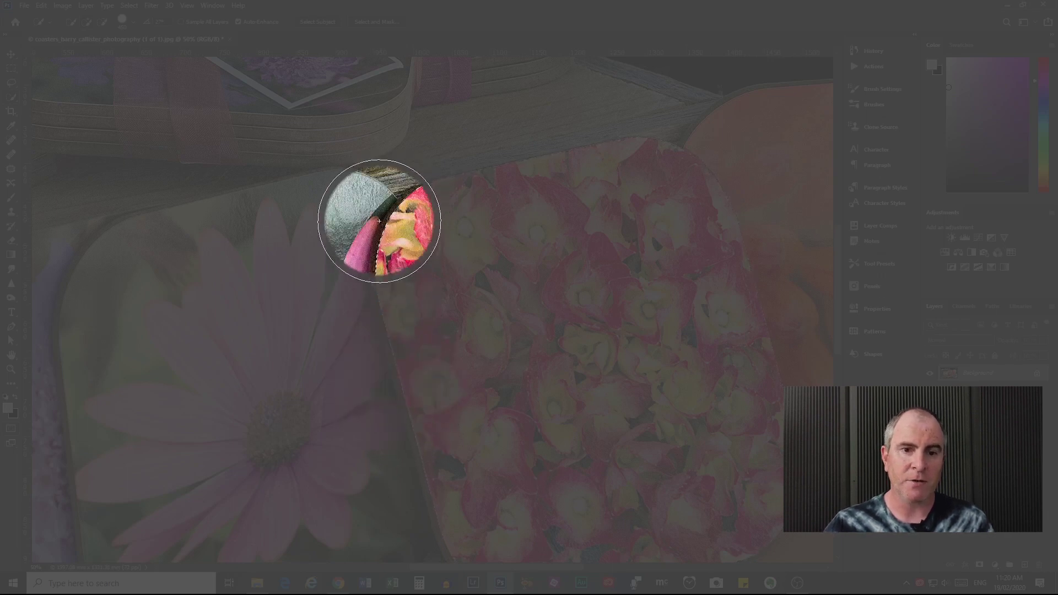
pyautogui.scroll(-3, 485, 297)
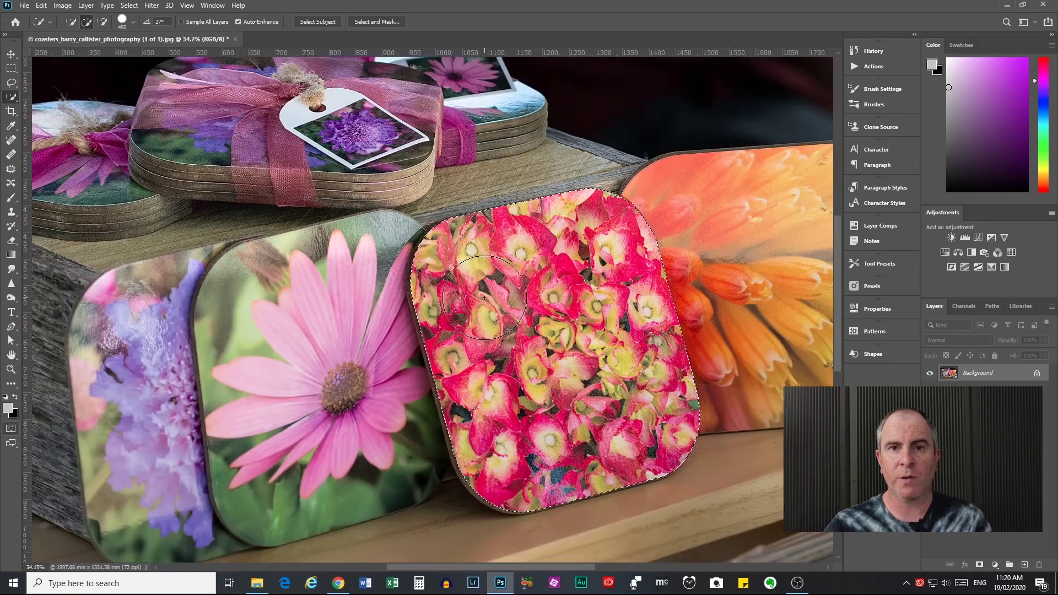
pyautogui.scroll(-3, 484, 298)
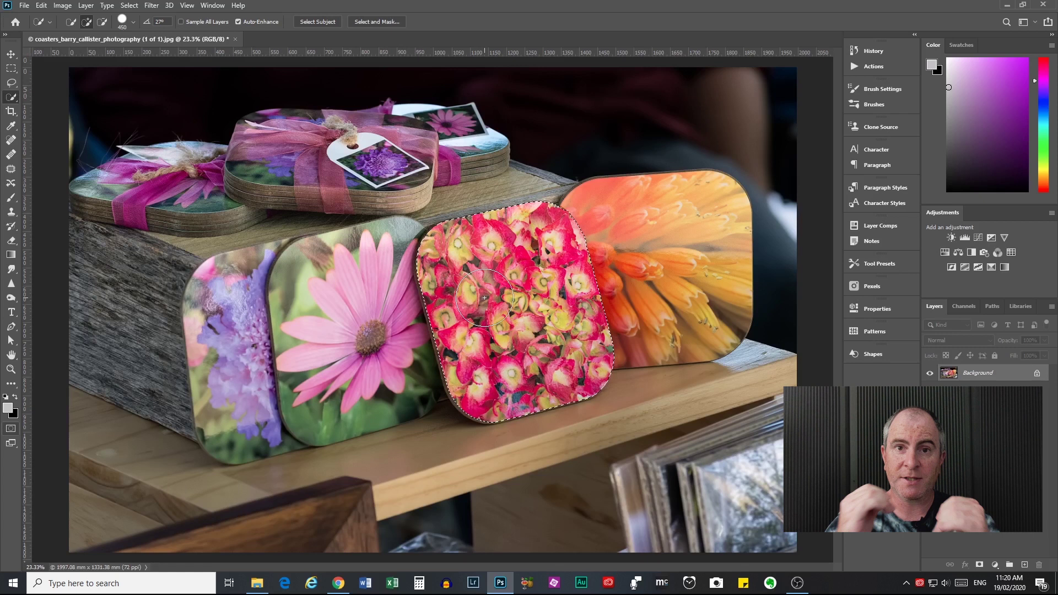
pyautogui.scroll(-1, 485, 298)
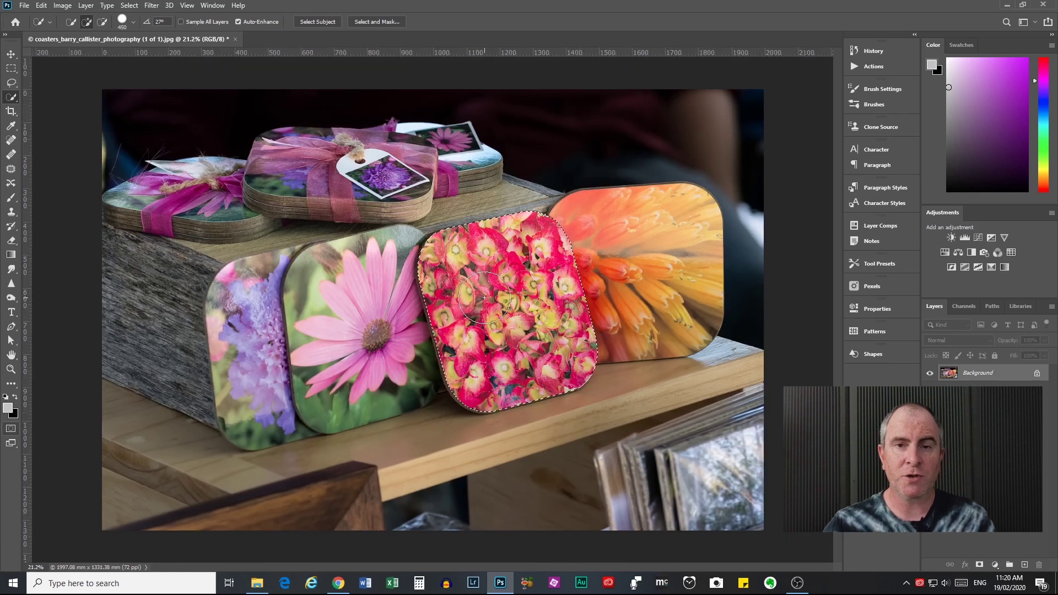
pyautogui.scroll(6, 485, 297)
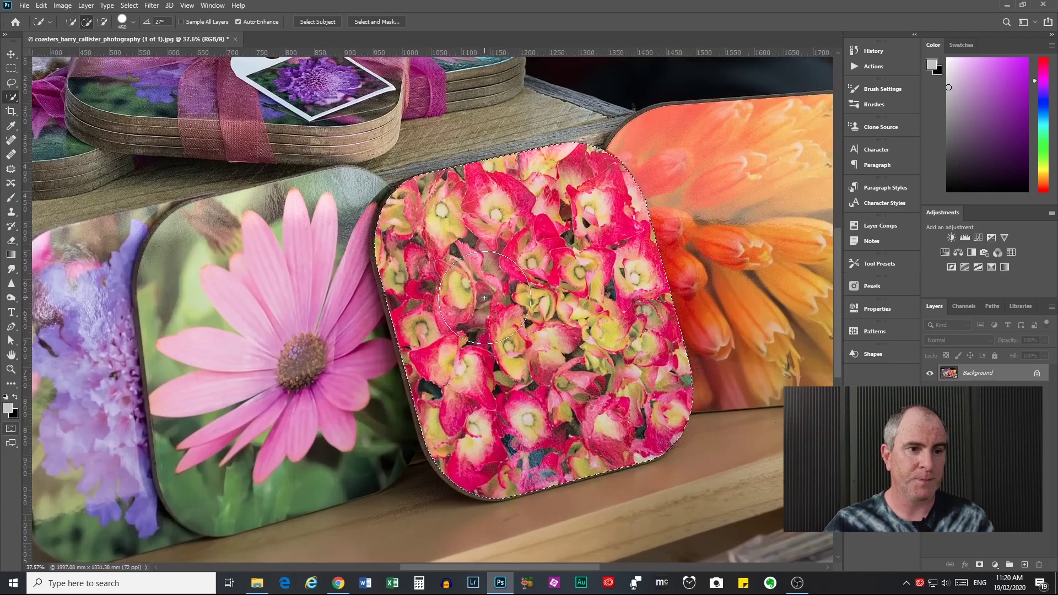
pyautogui.scroll(2, 485, 298)
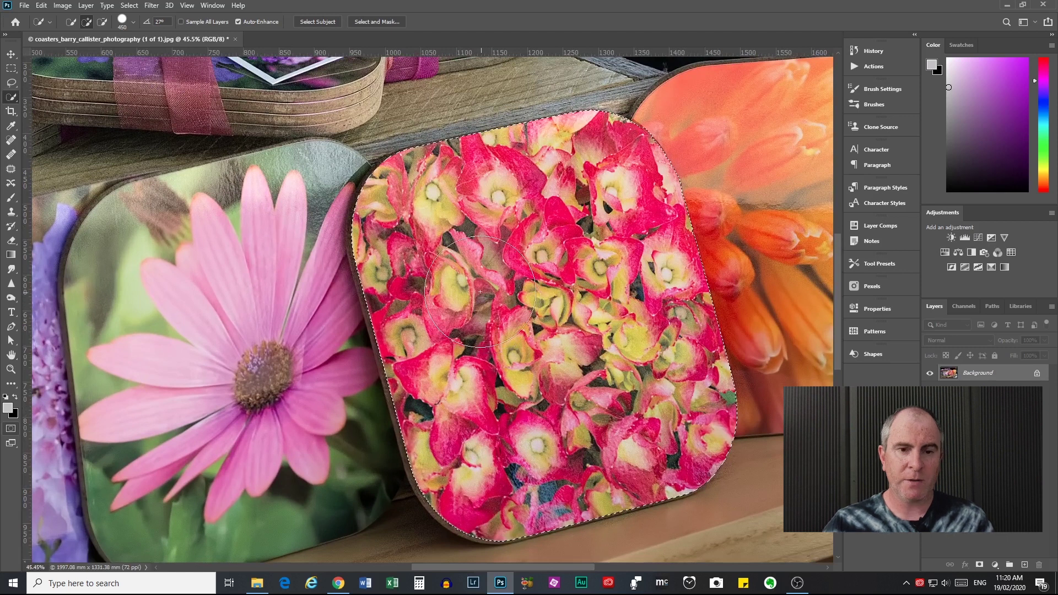
# - Preview the coaster selection as a Quick Mask overlay, then open the Quick Mask Options dialog
pyautogui.press('q')
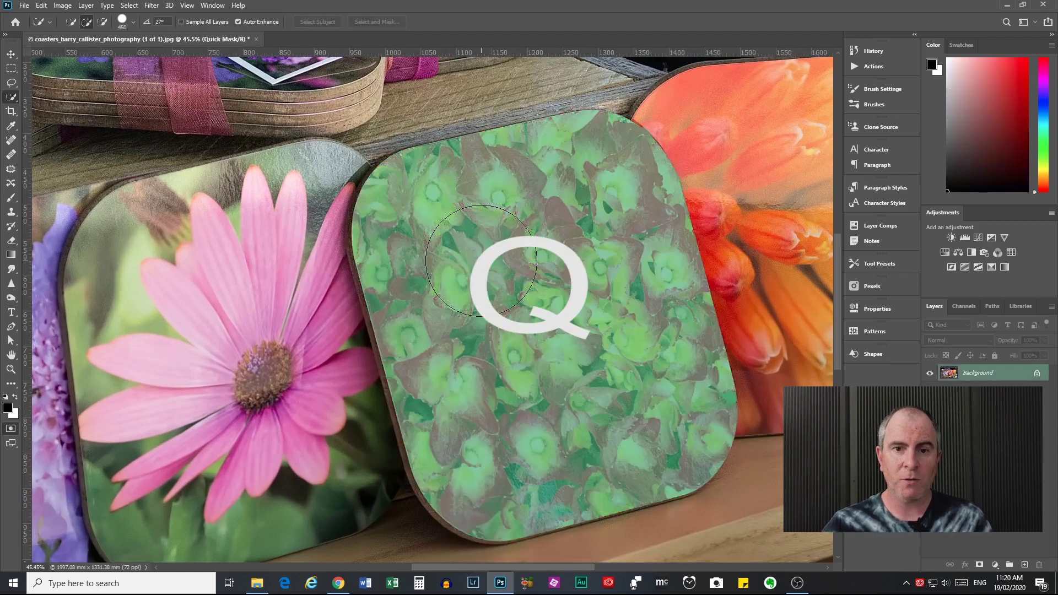
pyautogui.press('q')
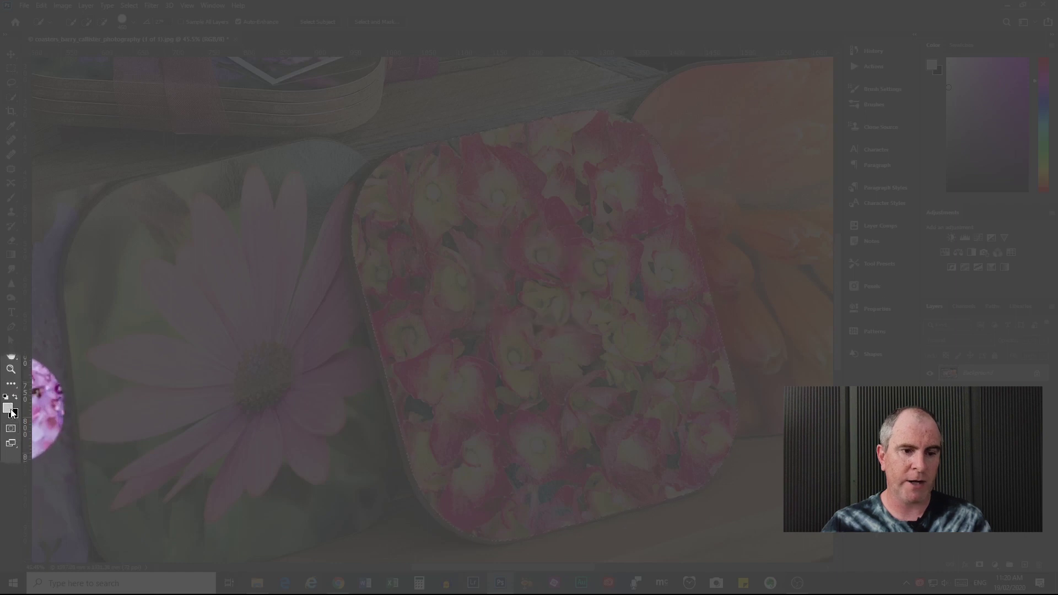
pyautogui.click(10, 430)
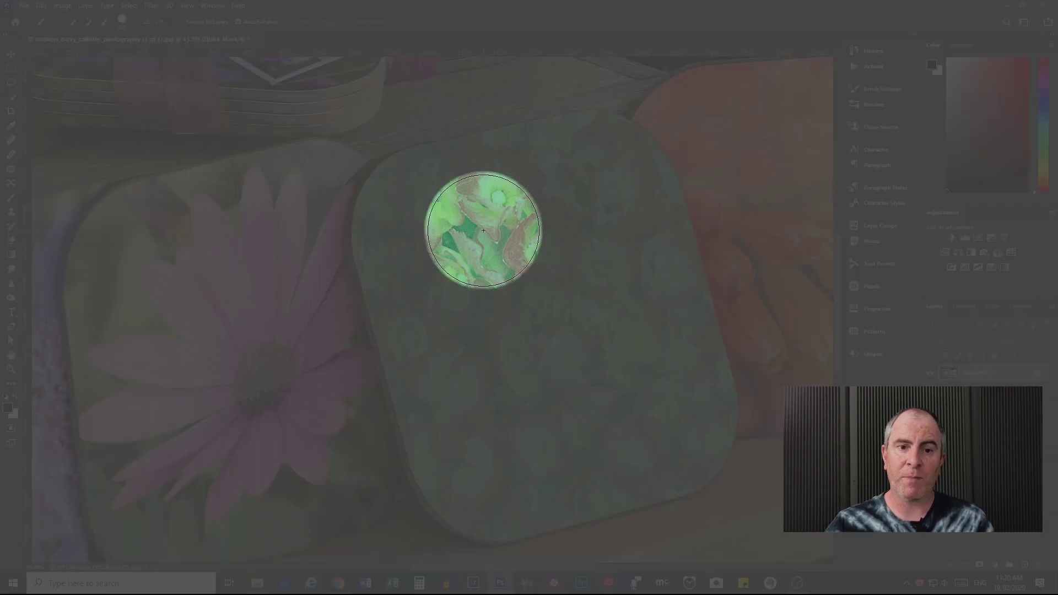
pyautogui.scroll(-1, 436, 292)
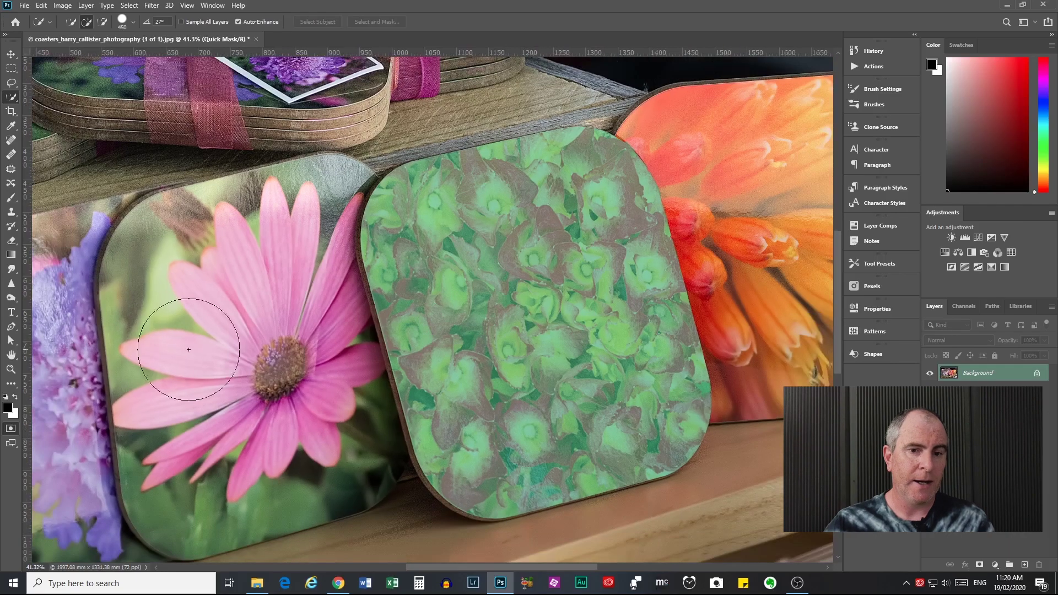
pyautogui.doubleClick(11, 430)
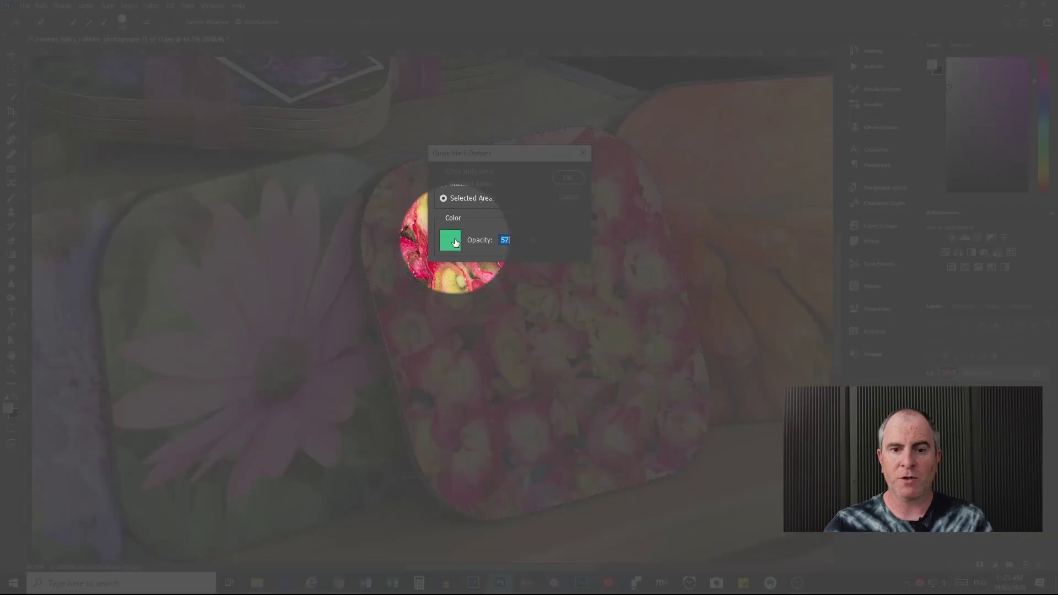
# - Keep the green mask tint, set its opacity to 52%, and apply the Quick Mask options
pyautogui.click(453, 240)
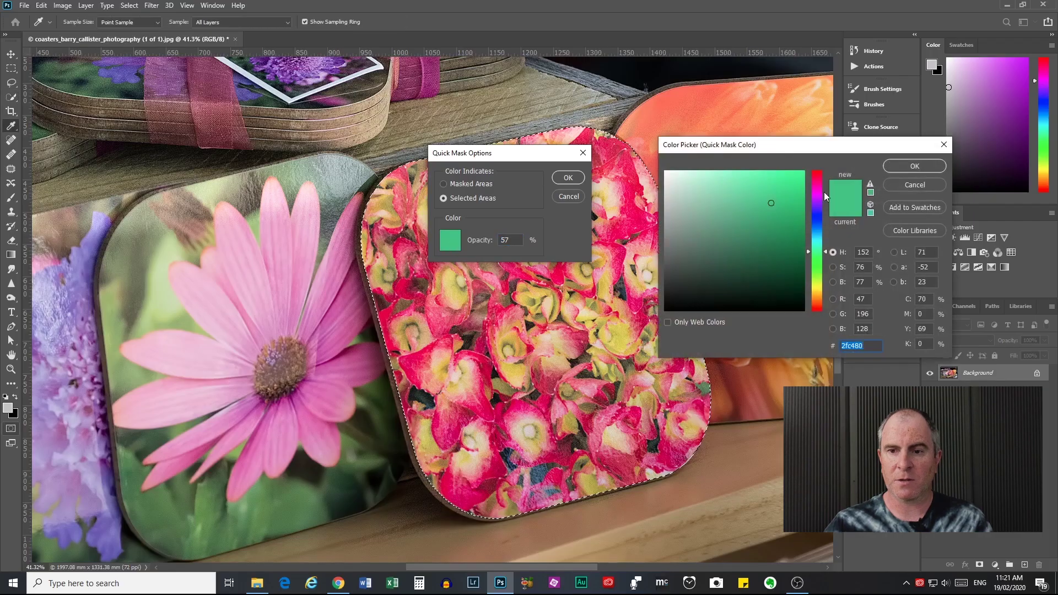
pyautogui.click(901, 167)
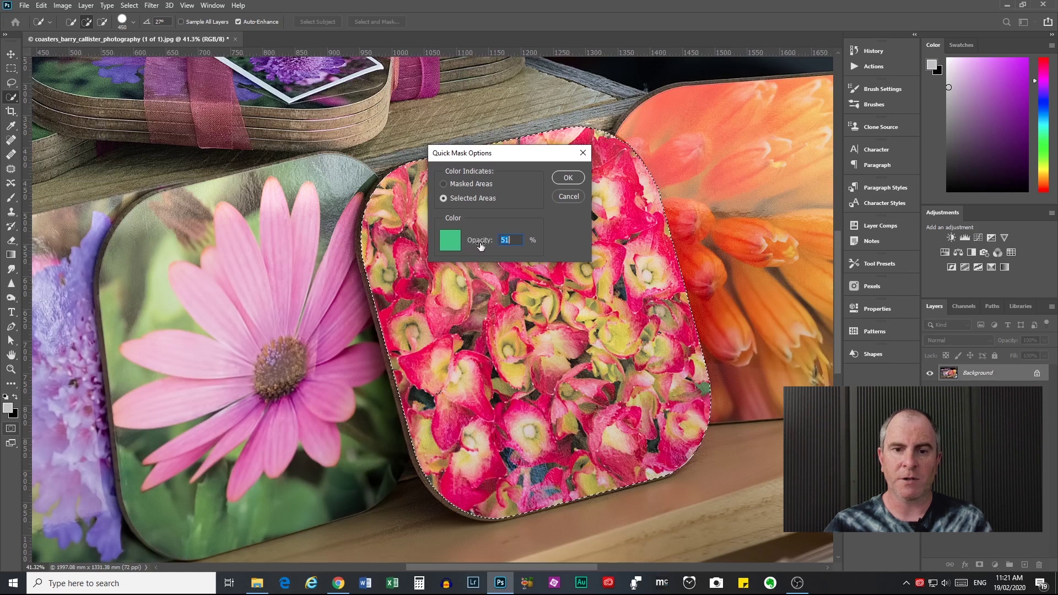
pyautogui.moveTo(481, 246); pyautogui.dragTo(483, 238)
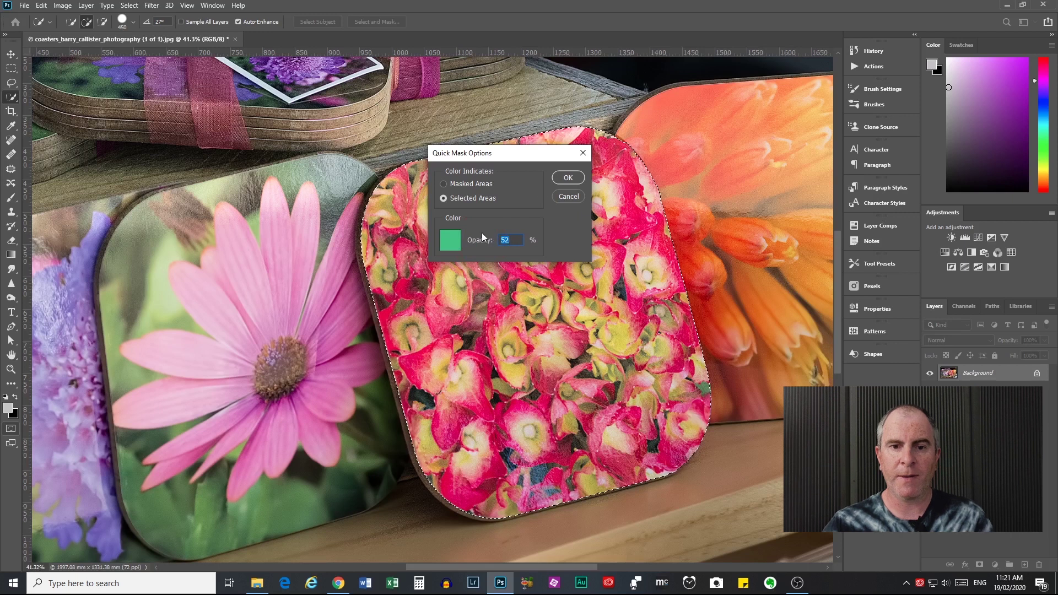
pyautogui.click(568, 178)
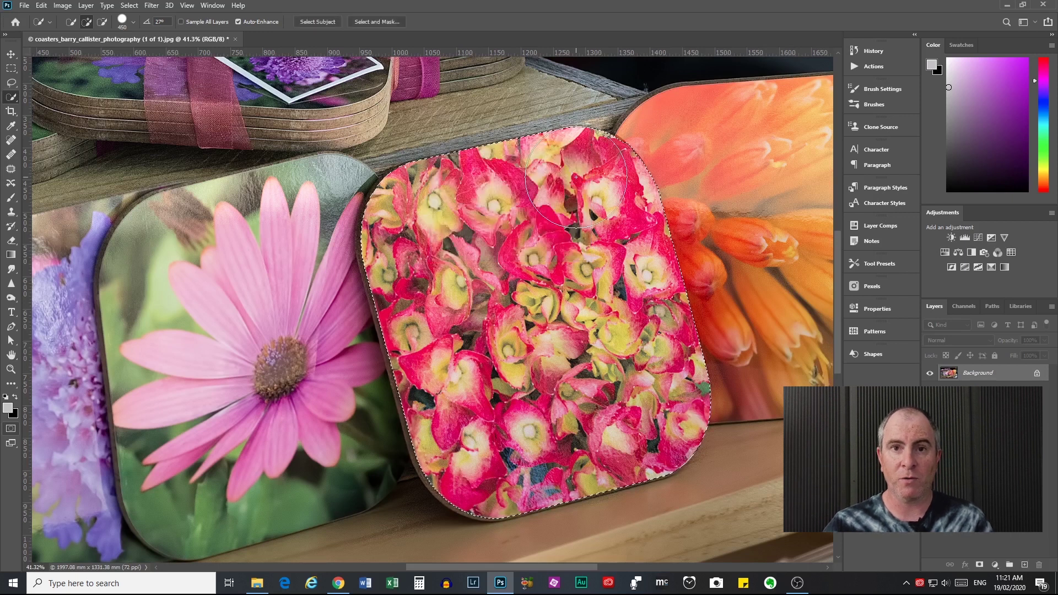
# - In Quick Mask with the Brush, paint black over gaps and a straight line down the coaster's left edge
pyautogui.press('q')
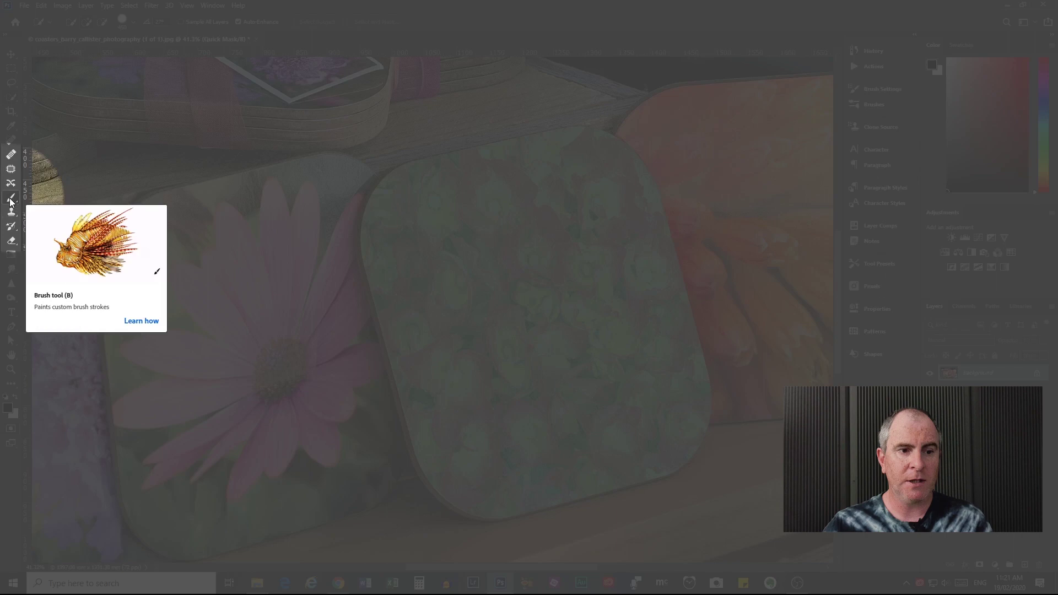
pyautogui.click(11, 199)
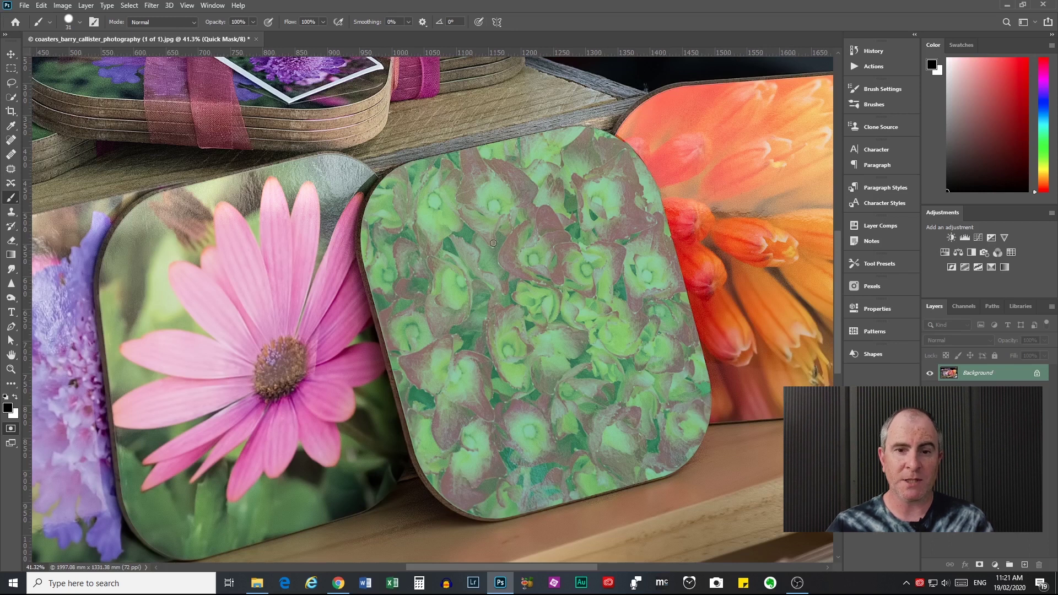
pyautogui.scroll(4, 388, 228)
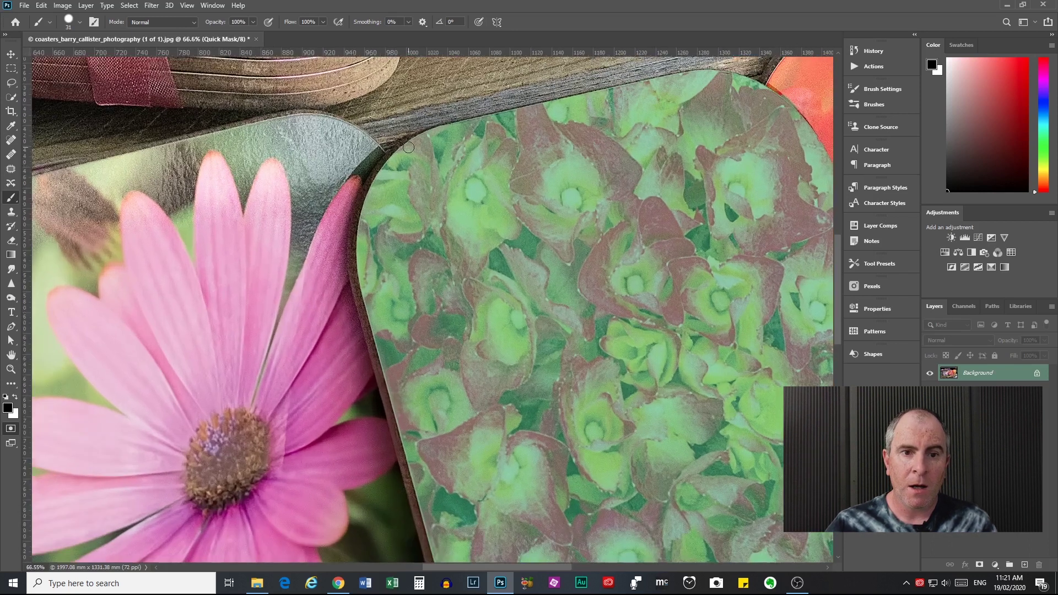
pyautogui.scroll(1, 428, 151)
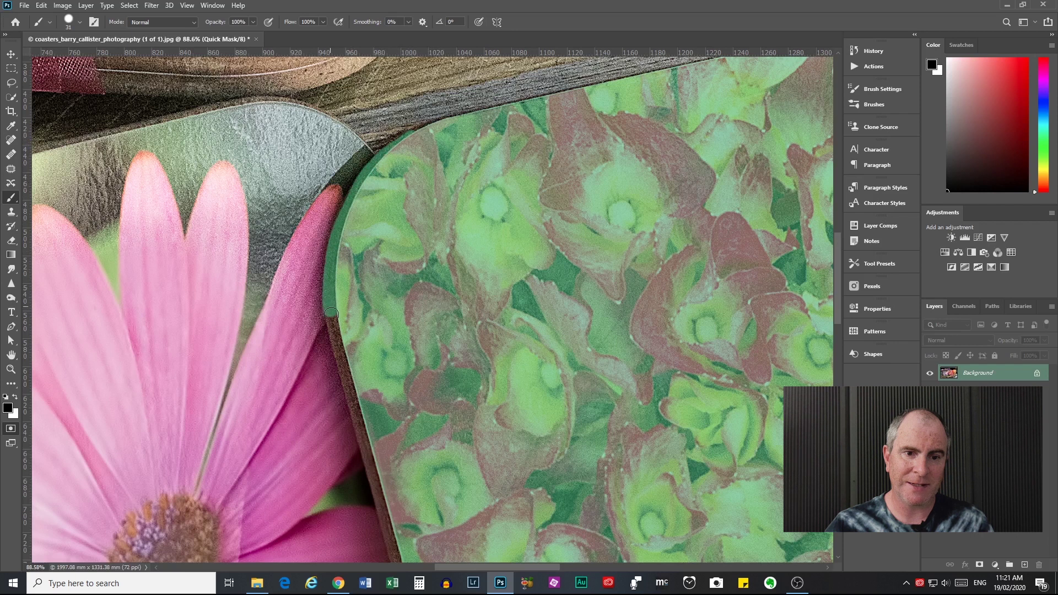
pyautogui.click(337, 335)
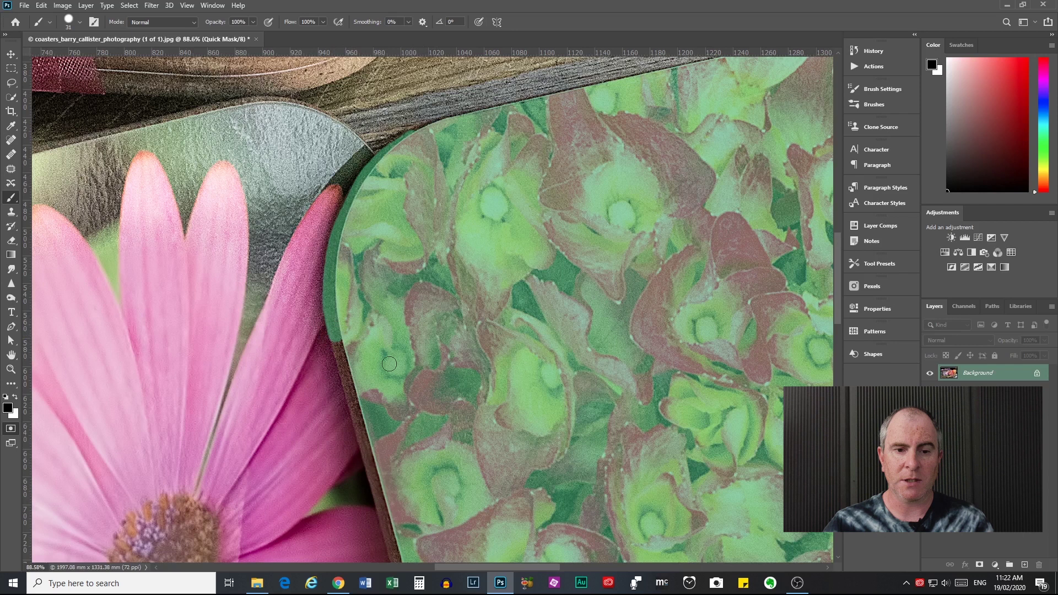
pyautogui.moveTo(390, 366); pyautogui.dragTo(374, 133)
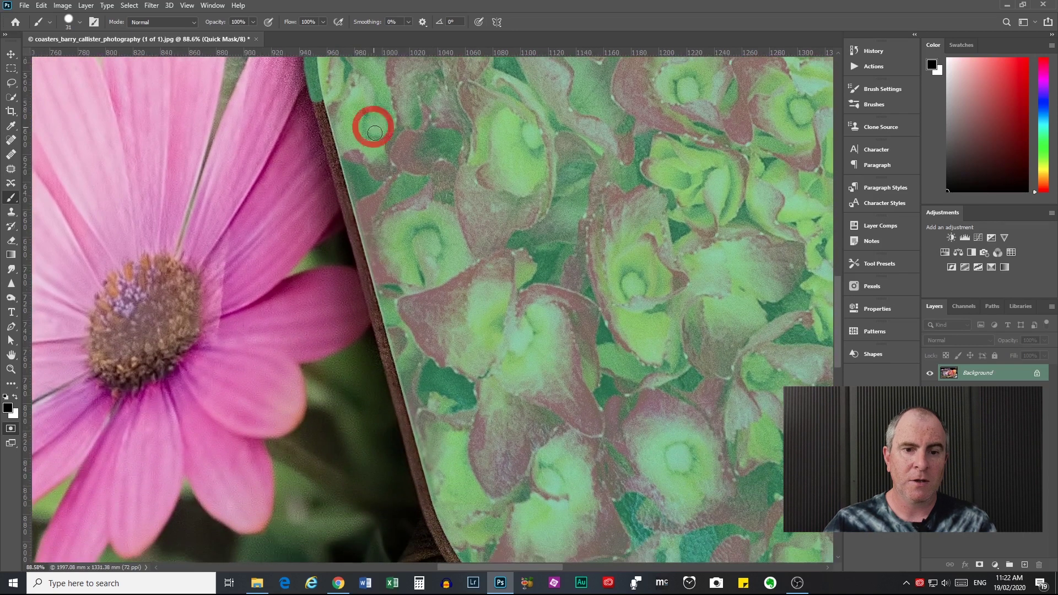
pyautogui.scroll(-2, 378, 246)
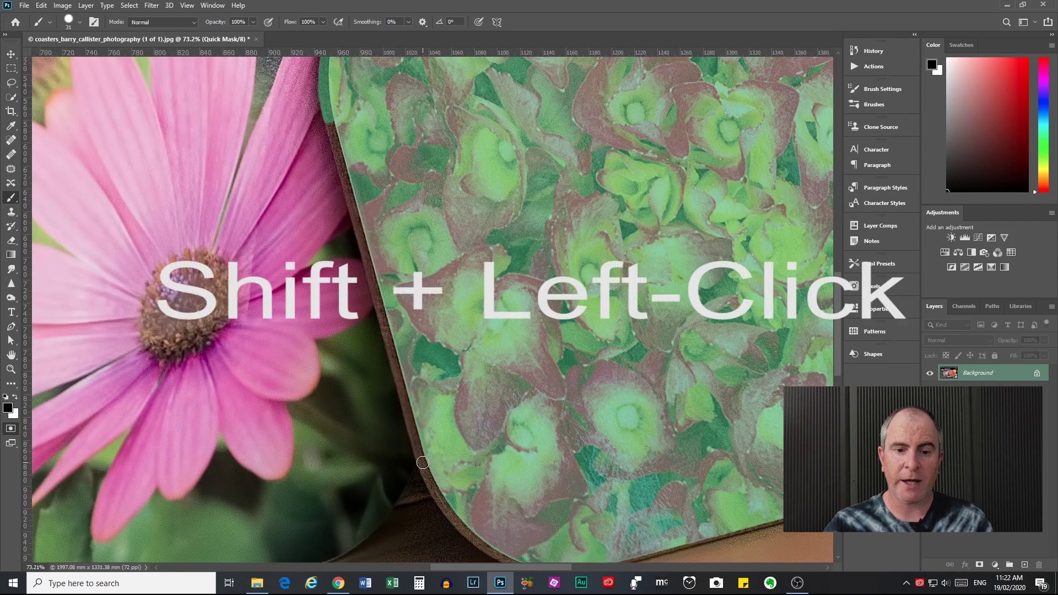
pyautogui.keyDown('shift'); pyautogui.click(423, 463); pyautogui.keyUp('shift')
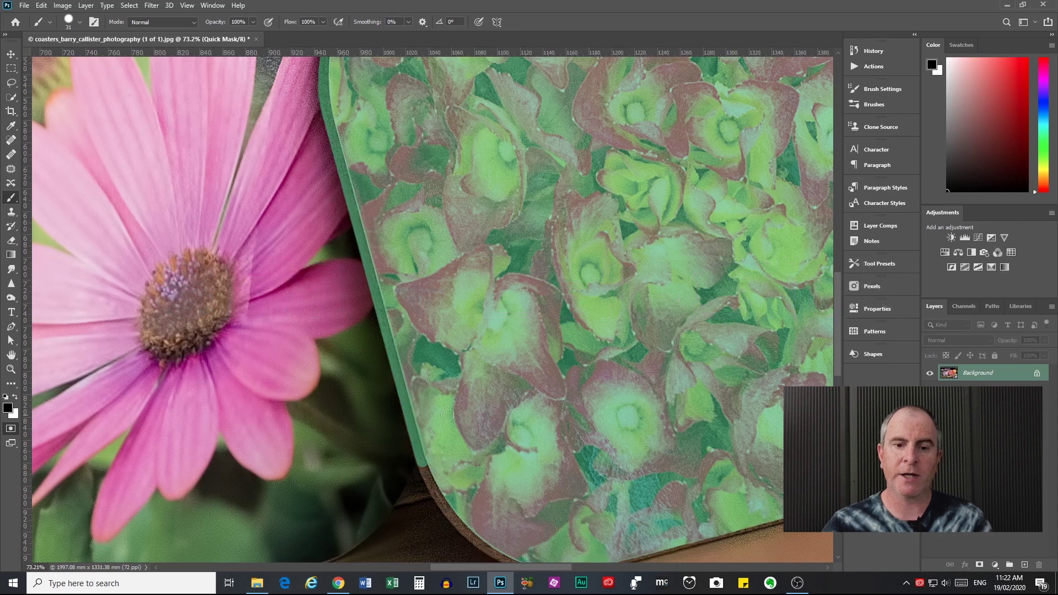
# - Paint the mask around the coaster's rounded bottom-left corner and up its curved edge
pyautogui.moveTo(512, 419); pyautogui.dragTo(478, 253)
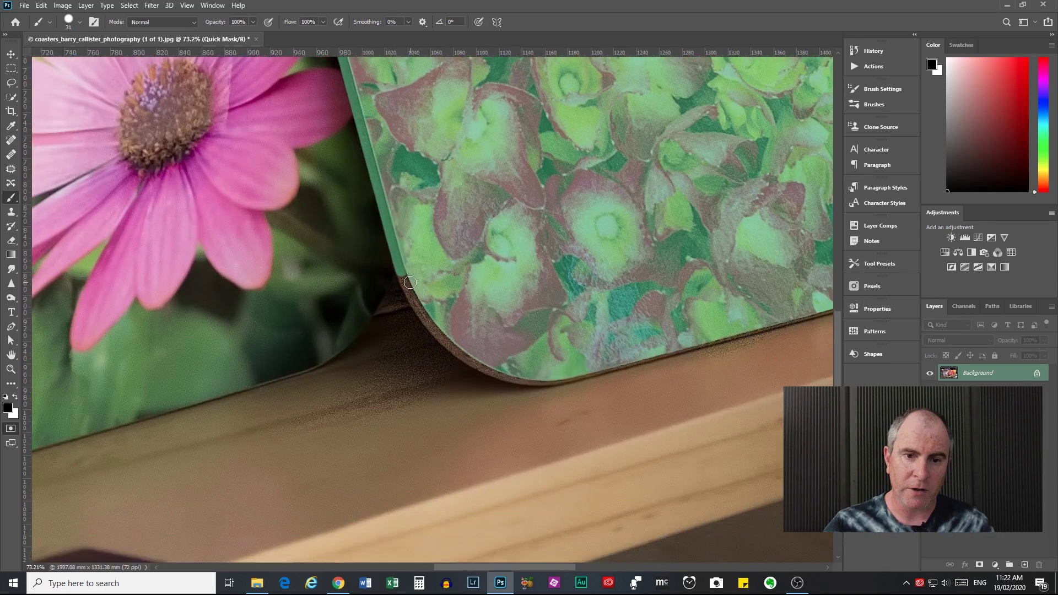
pyautogui.moveTo(404, 275)
pyautogui.mouseDown()
pyautogui.moveTo(431, 330)
pyautogui.moveTo(469, 361)
pyautogui.moveTo(515, 377)
pyautogui.moveTo(576, 366)
pyautogui.mouseUp()
pyautogui.moveTo(454, 336); pyautogui.dragTo(425, 303)
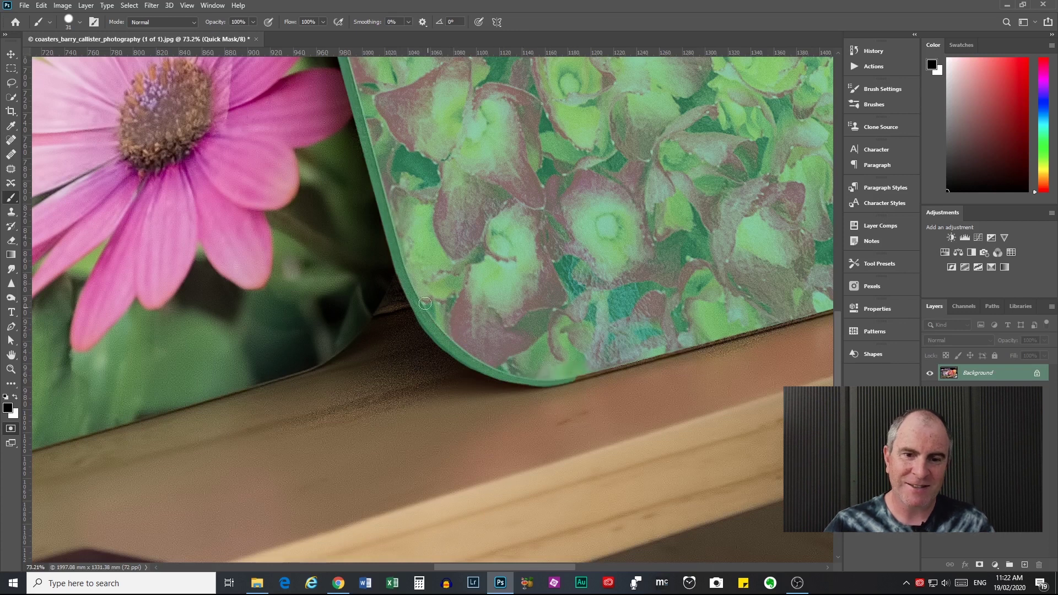
pyautogui.moveTo(412, 264); pyautogui.dragTo(410, 252)
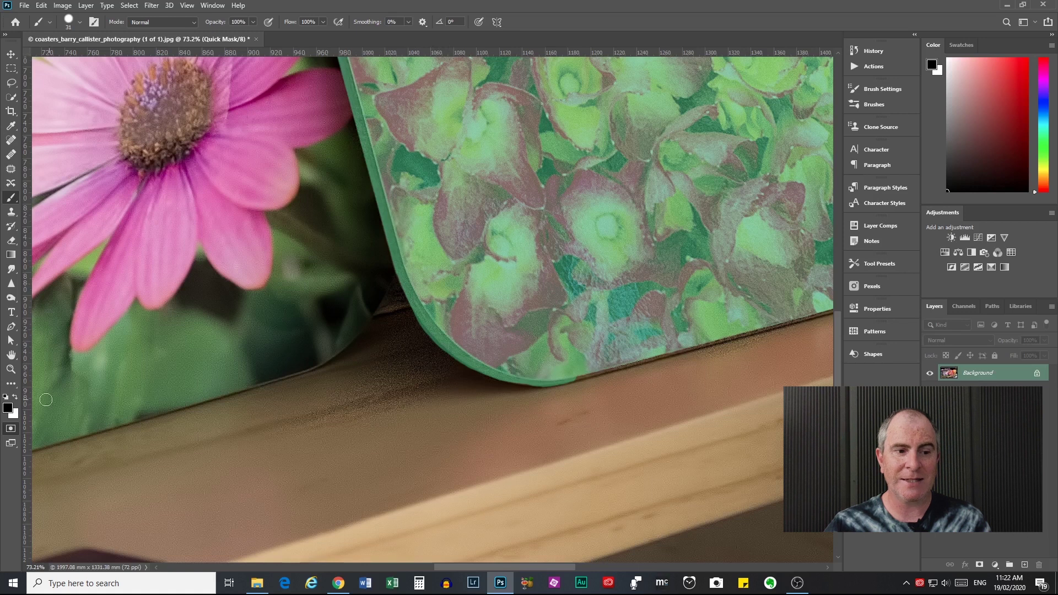
# - Reset the colours to default black and white, then swap them so white is the foreground
pyautogui.press('x')
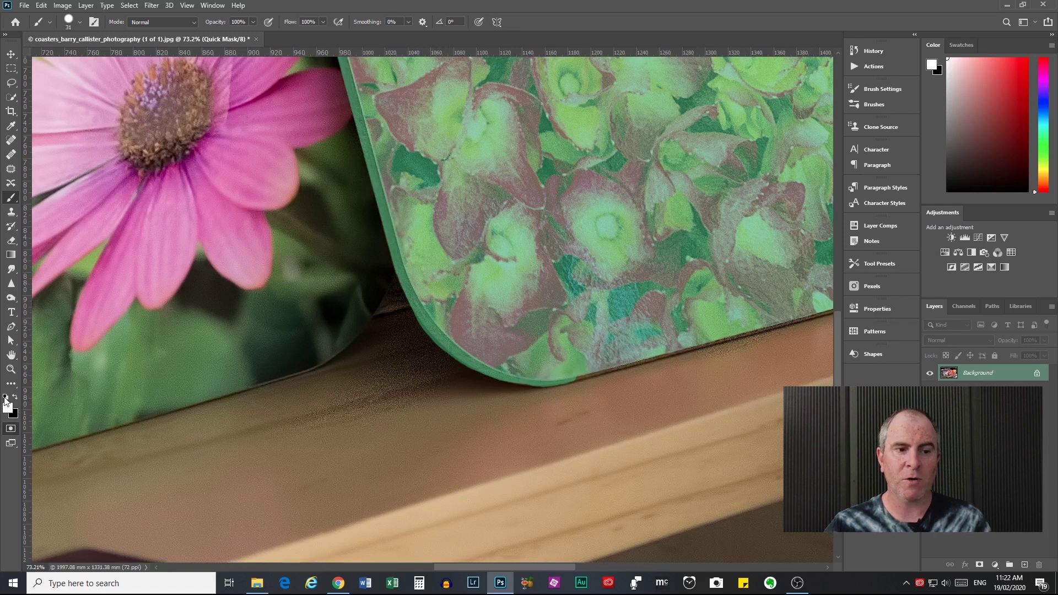
pyautogui.click(5, 399)
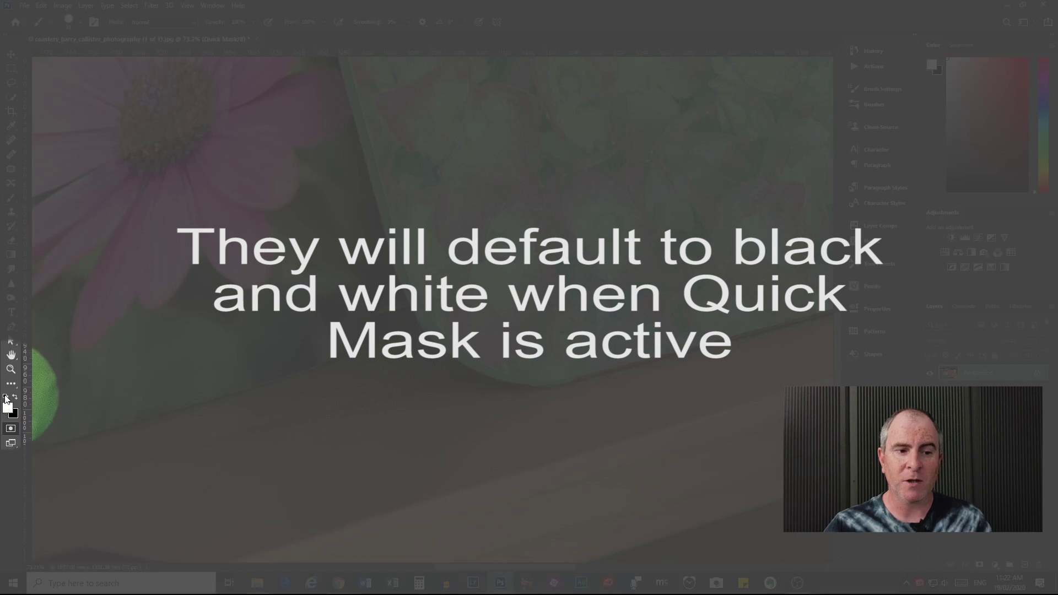
pyautogui.click(5, 398)
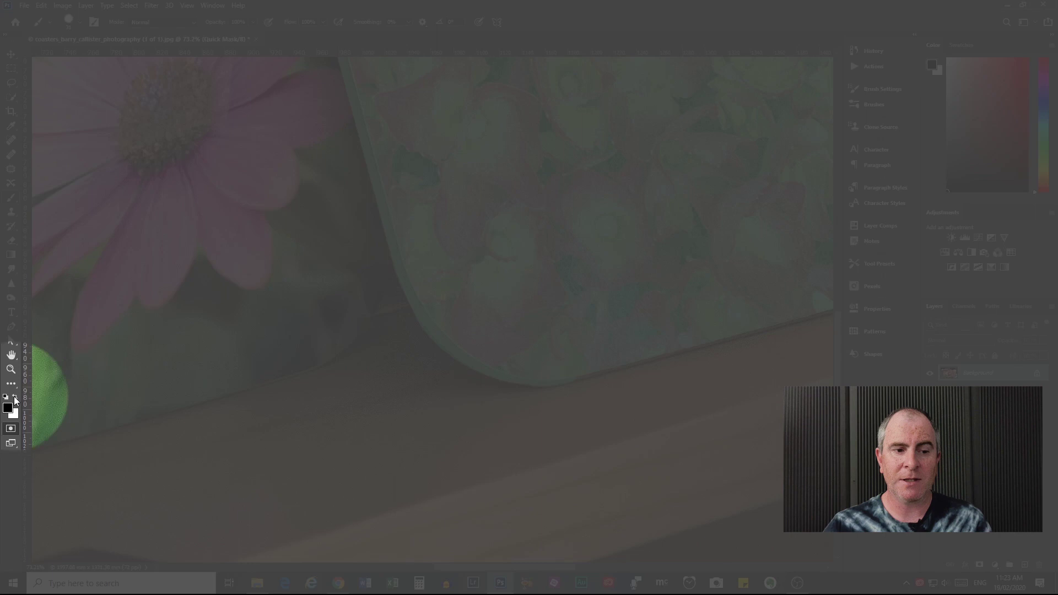
pyautogui.click(14, 398)
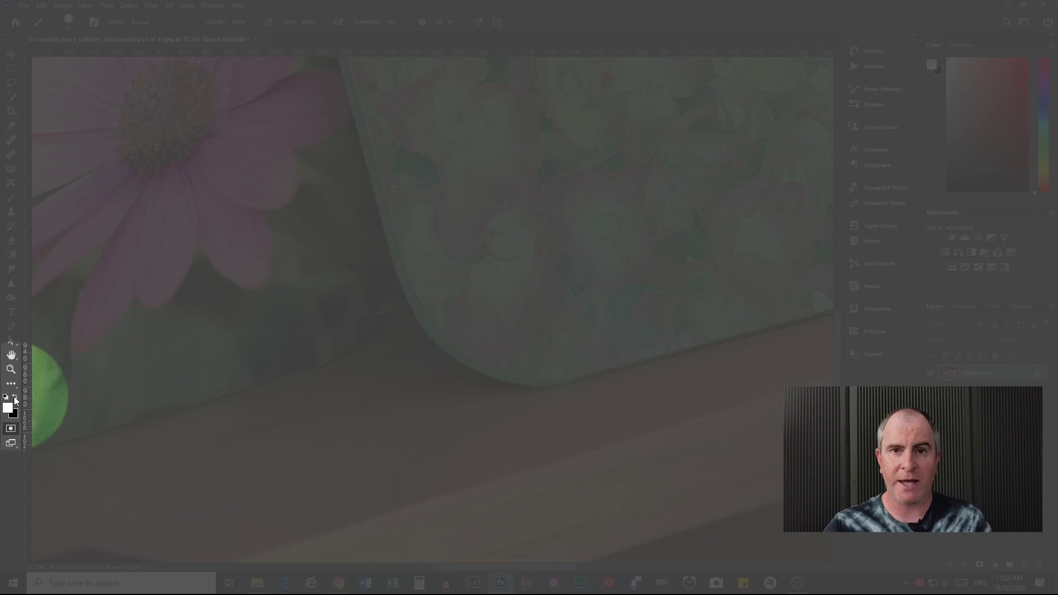
pyautogui.press('x')
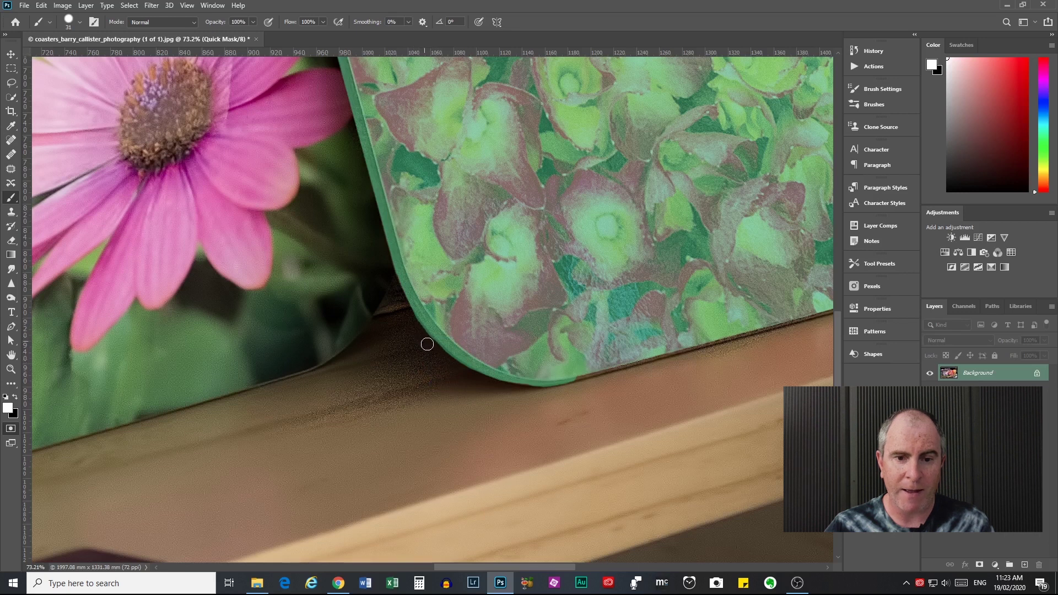
# - Paint a straight black mask line along the coaster's lower edge
pyautogui.click(398, 316)
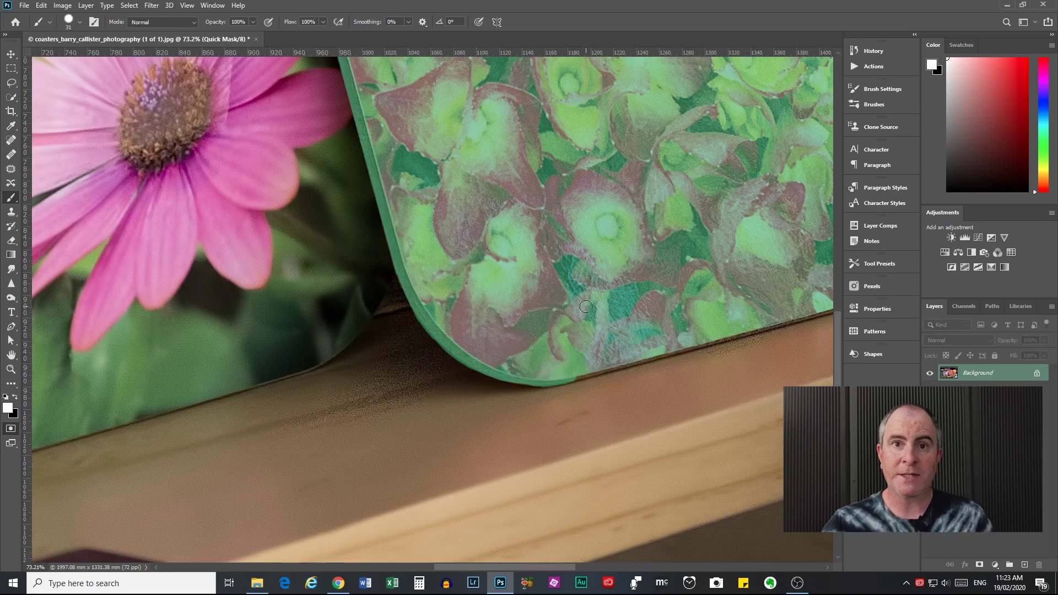
pyautogui.press('x')
pyautogui.hscroll(6, 586, 307)
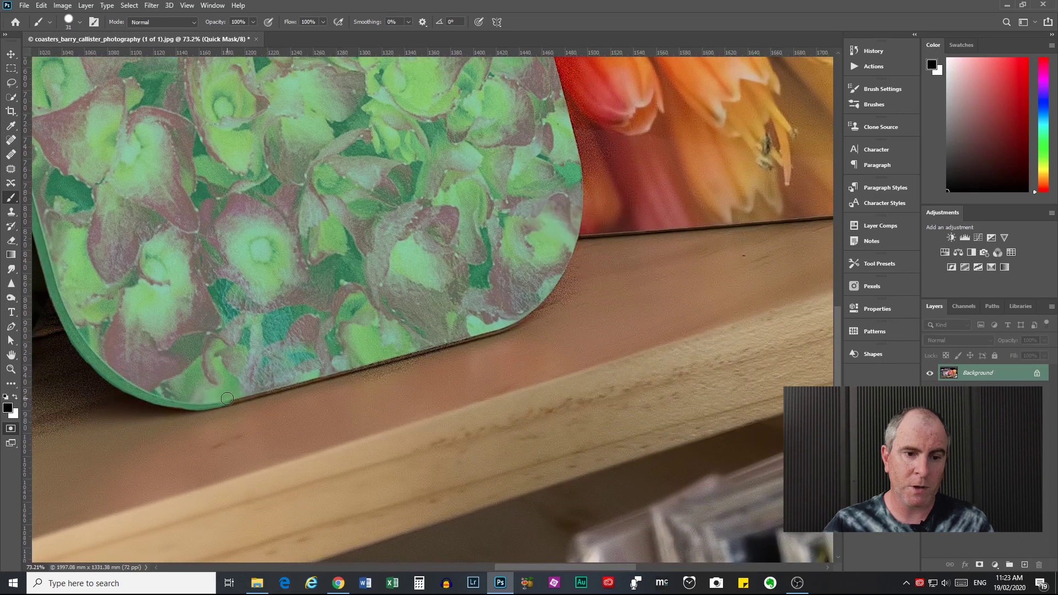
pyautogui.keyDown('shift'); pyautogui.click(503, 326); pyautogui.keyUp('shift')
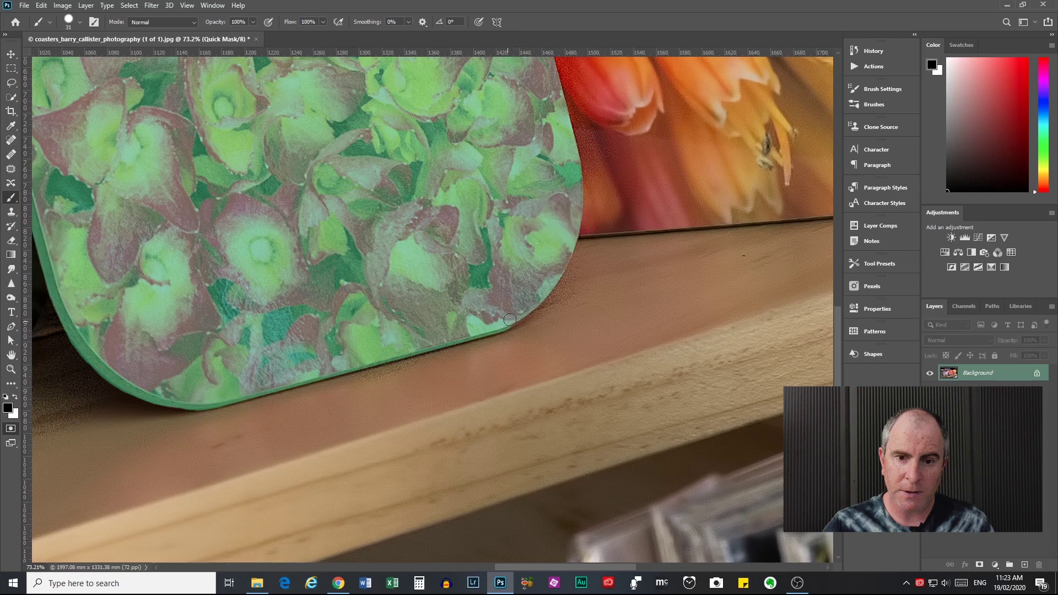
pyautogui.click(520, 310)
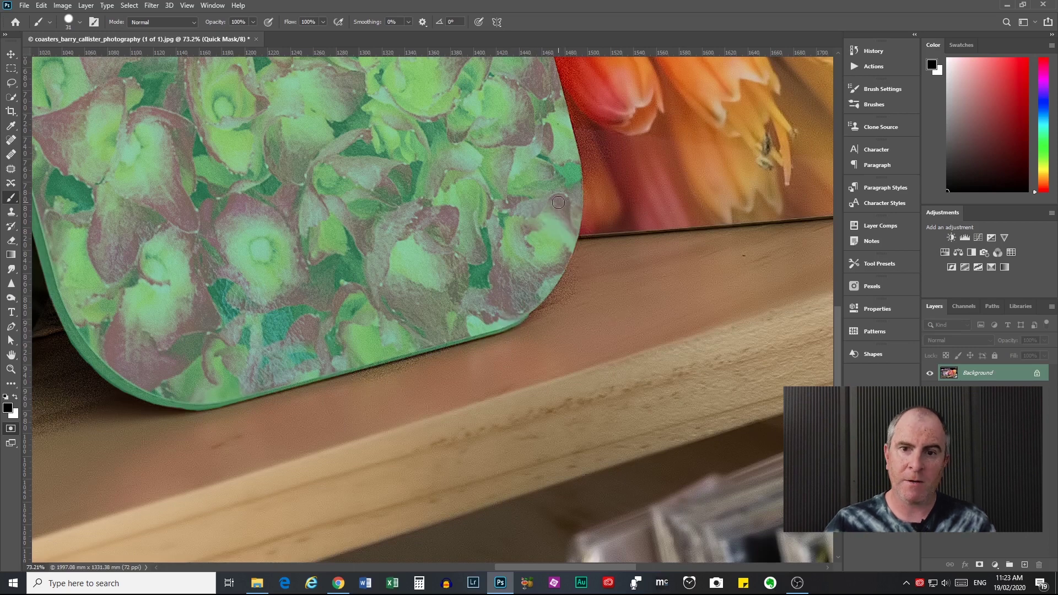
# - Pan up and paint a straight black mask line along the coaster's top edge
pyautogui.moveTo(559, 228); pyautogui.dragTo(636, 522)
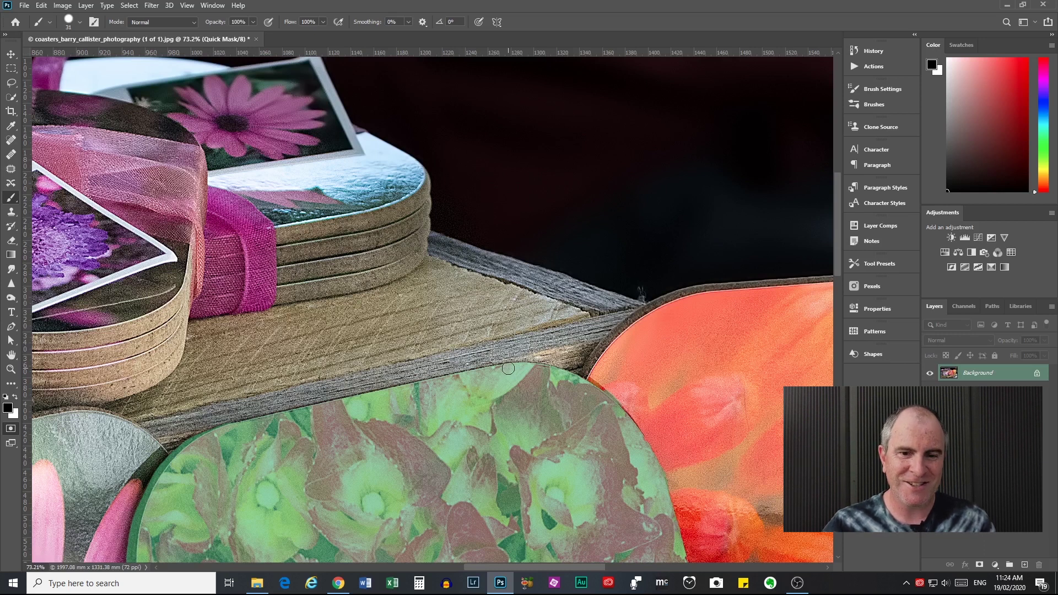
pyautogui.click(508, 369)
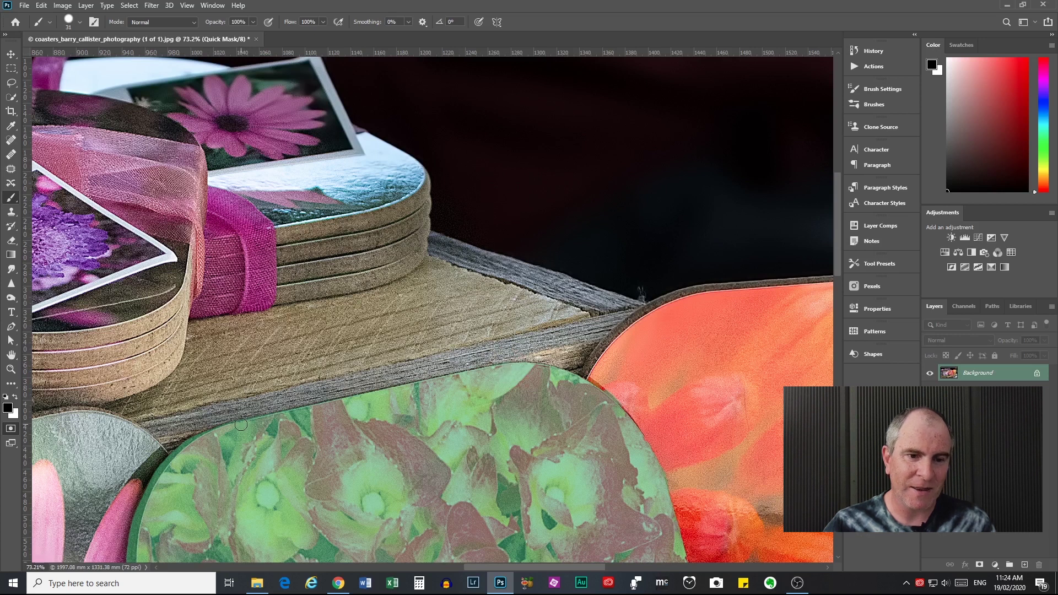
pyautogui.click(241, 425)
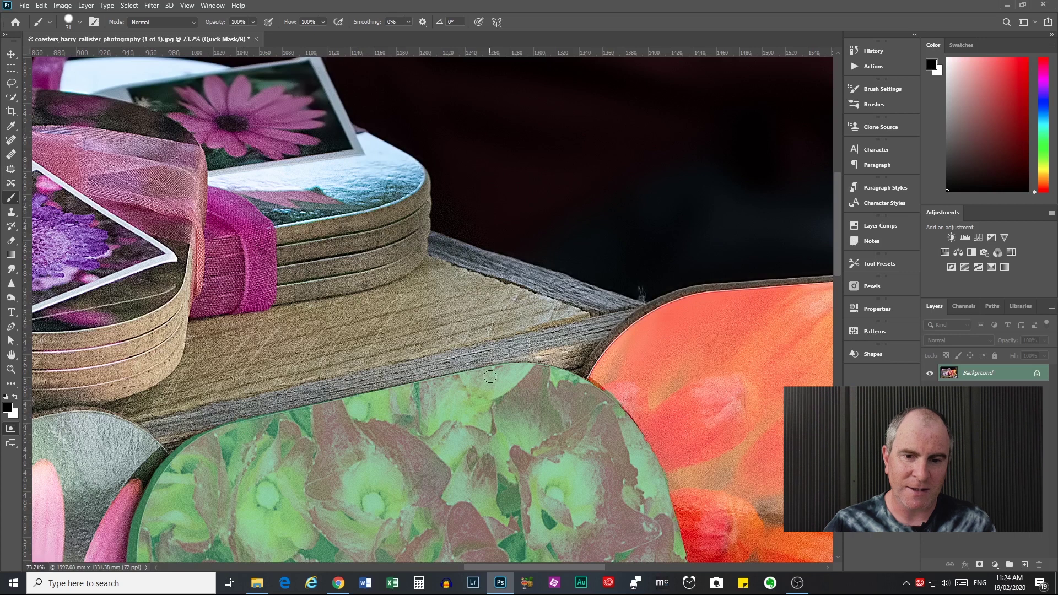
pyautogui.keyDown('shift'); pyautogui.click(504, 368); pyautogui.keyUp('shift')
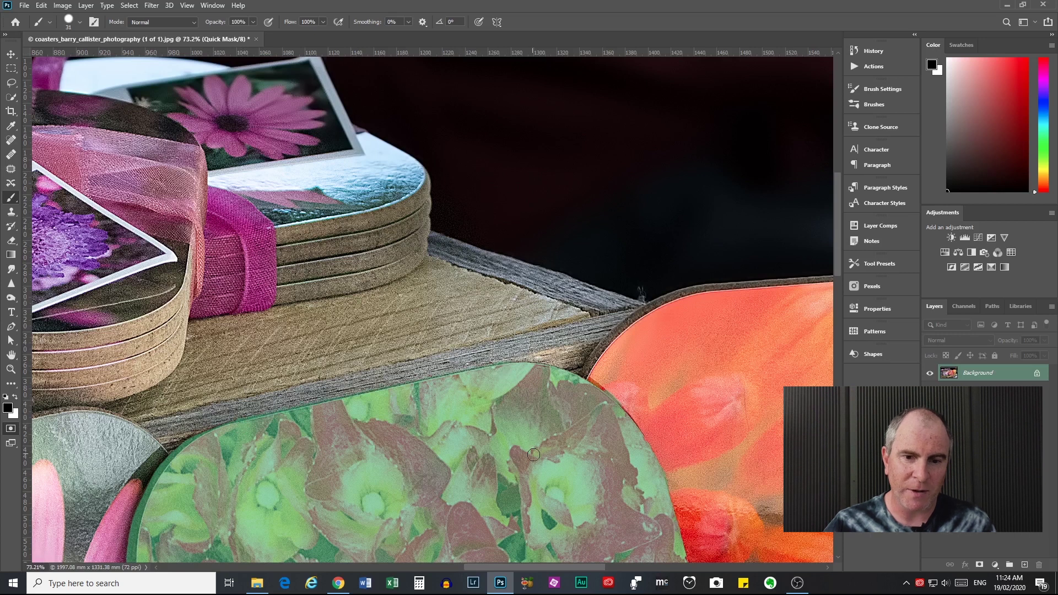
pyautogui.scroll(-6, 542, 455)
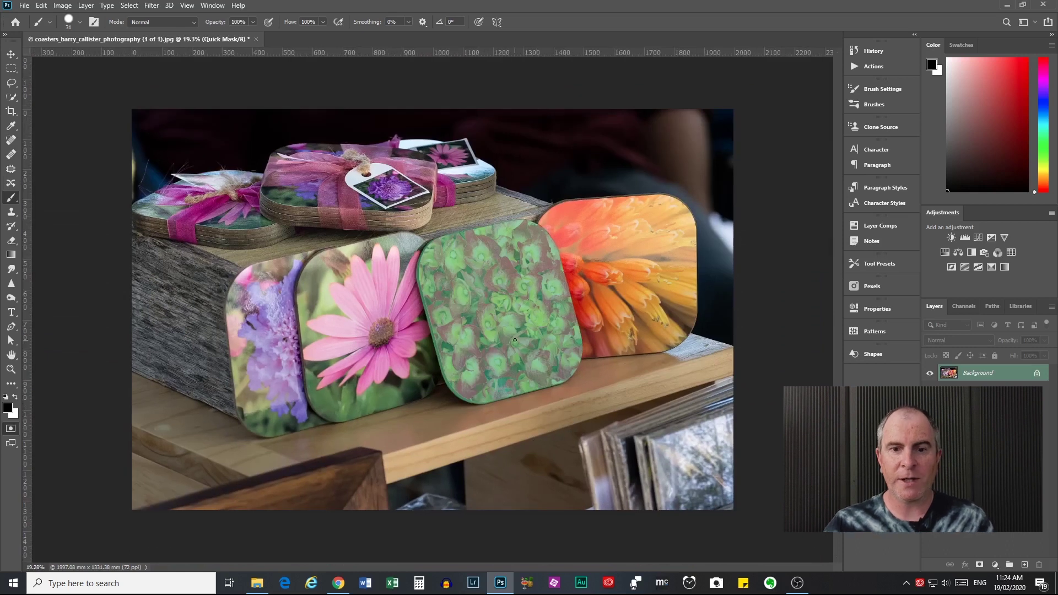
# - Exit Quick Mask to convert the painted coaster mask into a selection, with the Lasso tool active
pyautogui.press('q')
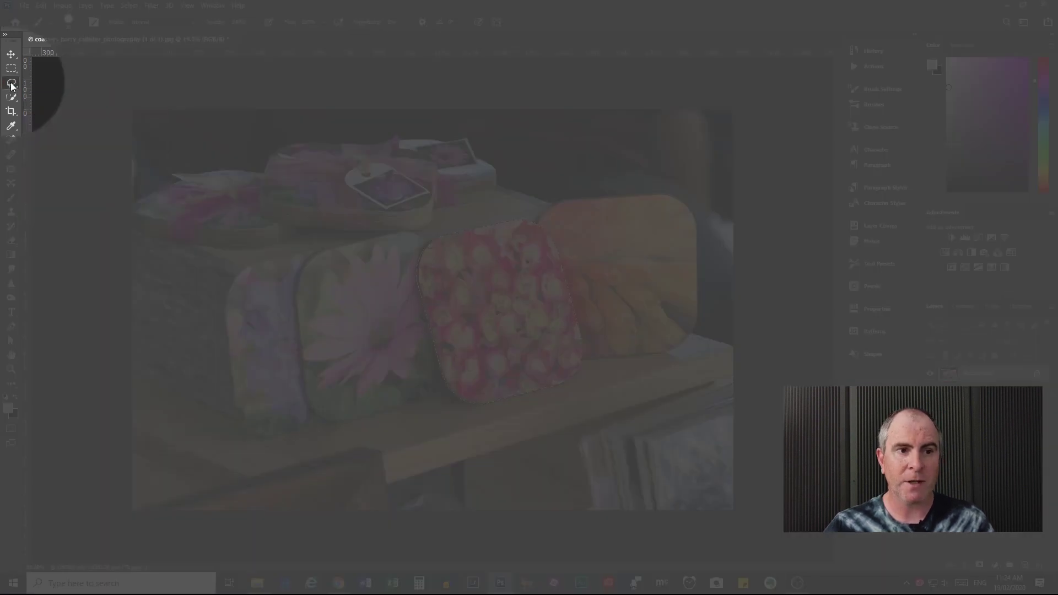
pyautogui.click(12, 84)
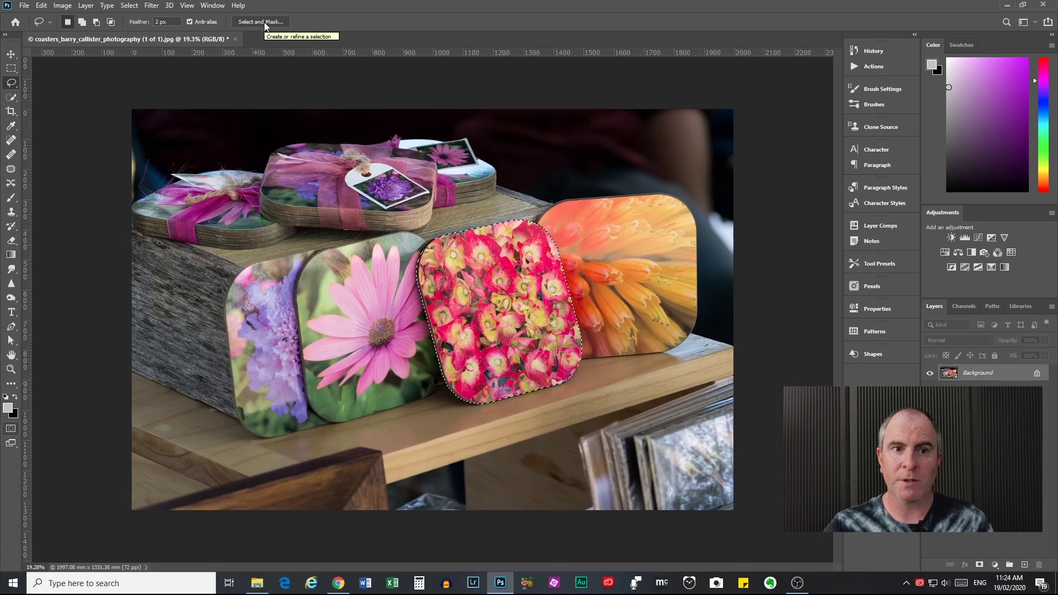
pyautogui.click(263, 22)
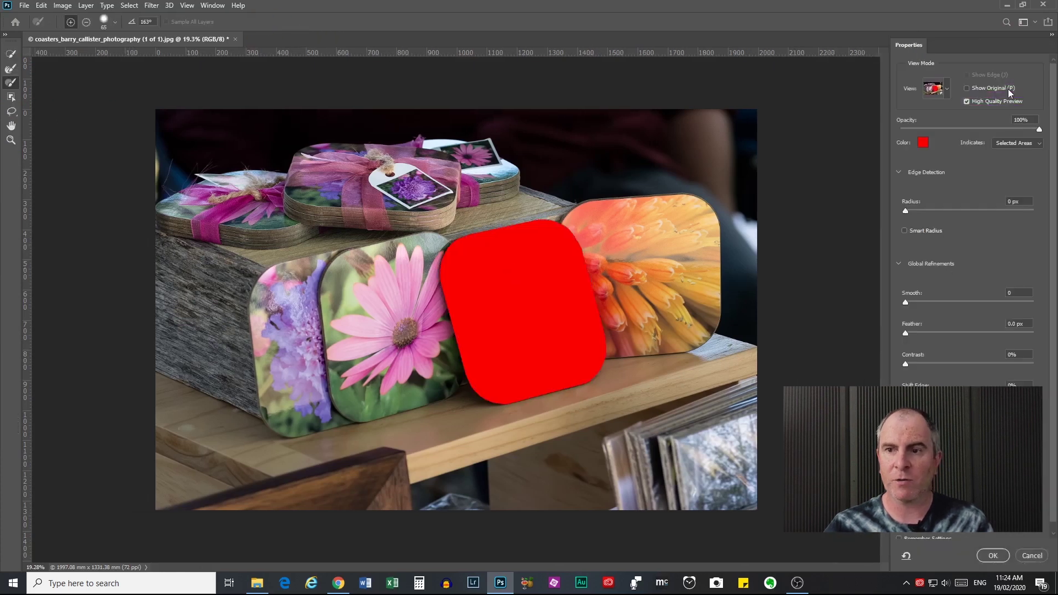
pyautogui.click(948, 89)
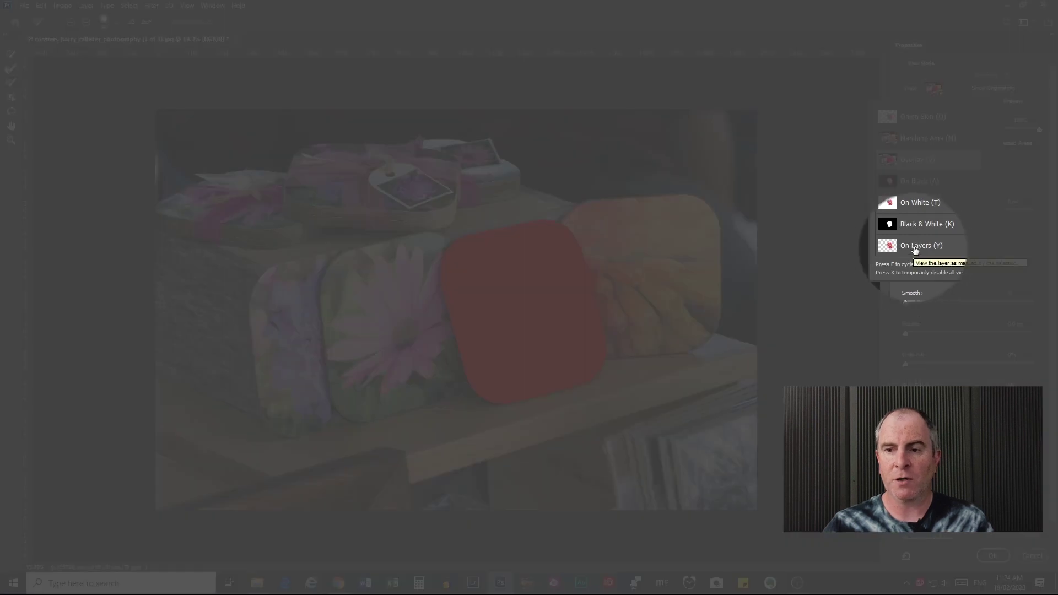
pyautogui.click(916, 246)
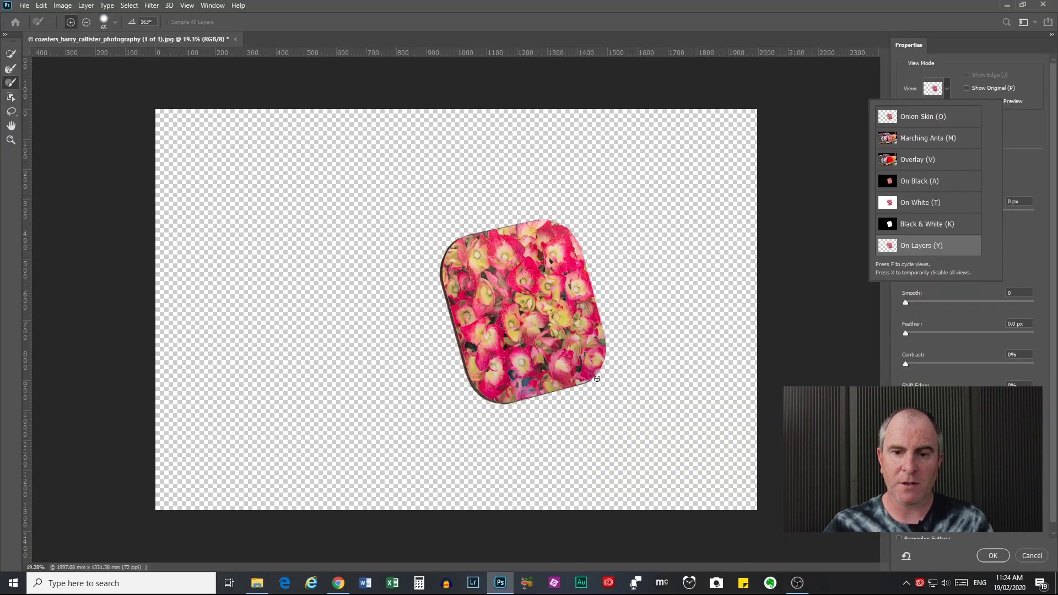
pyautogui.scroll(3, 597, 379)
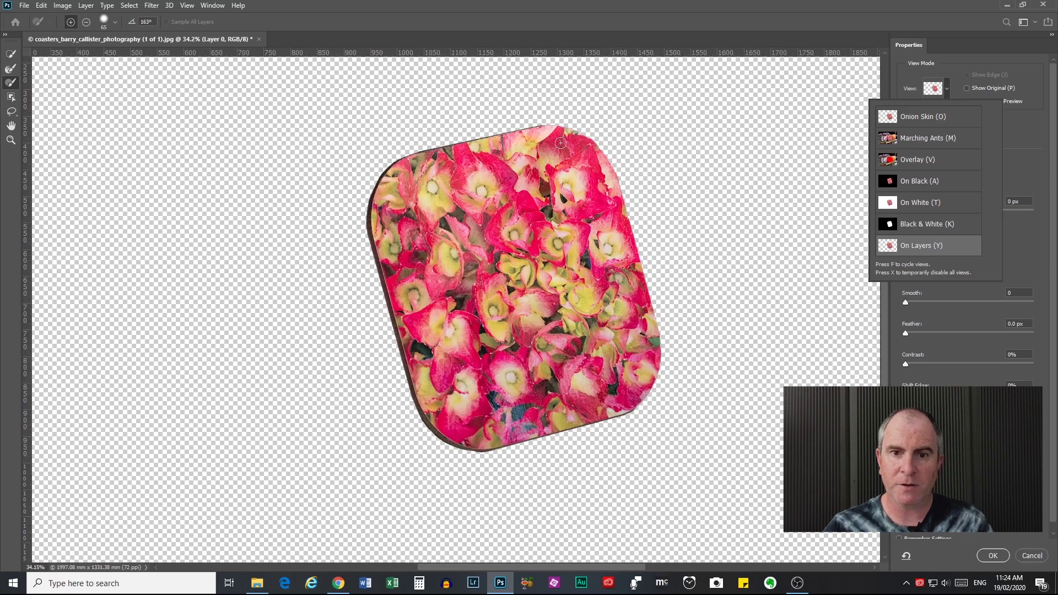
pyautogui.click(1031, 142)
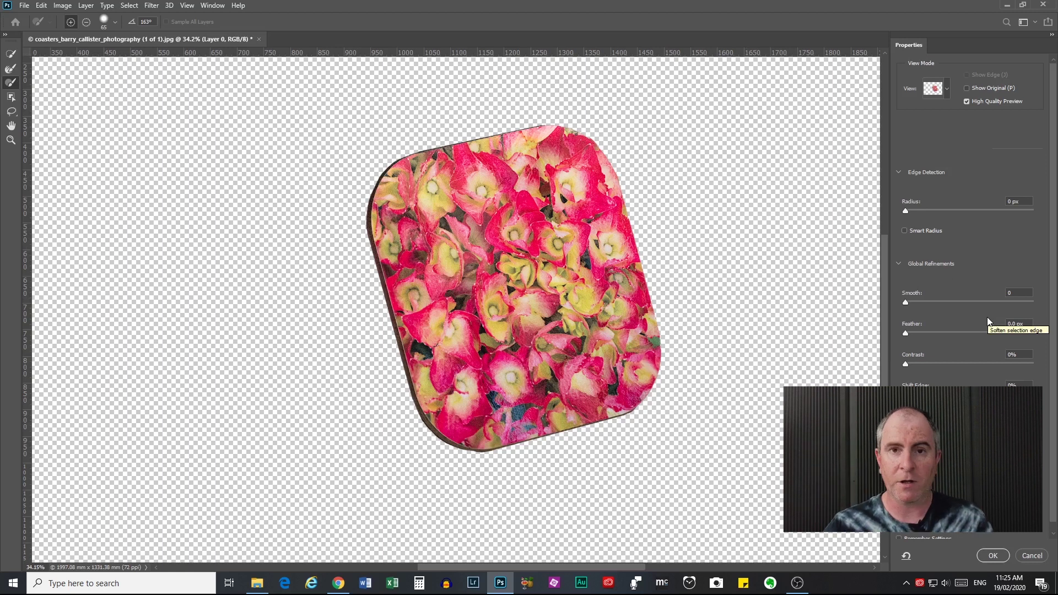
pyautogui.click(1033, 556)
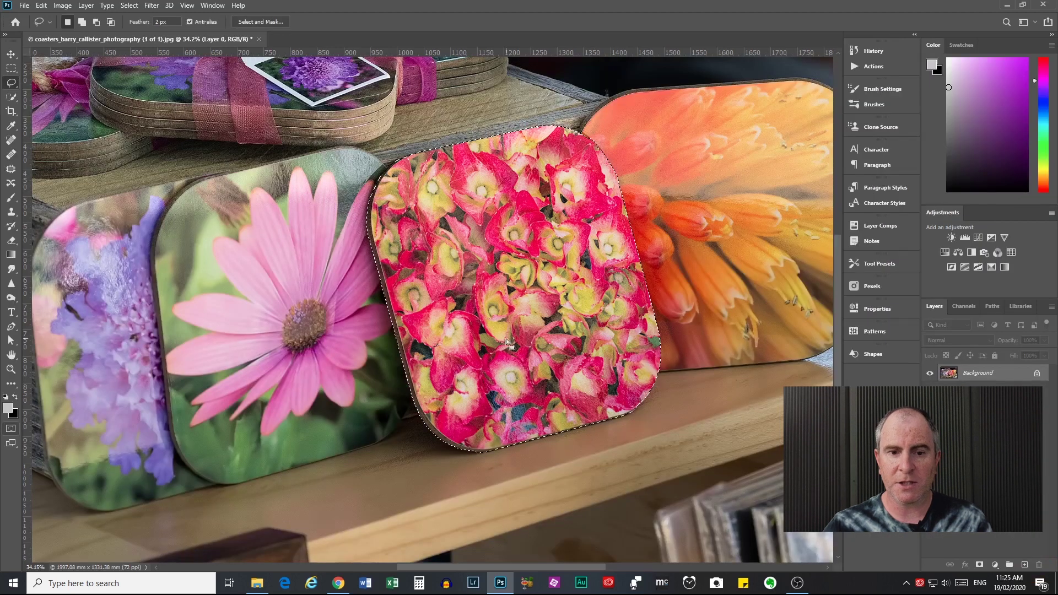
pyautogui.scroll(-3, 506, 338)
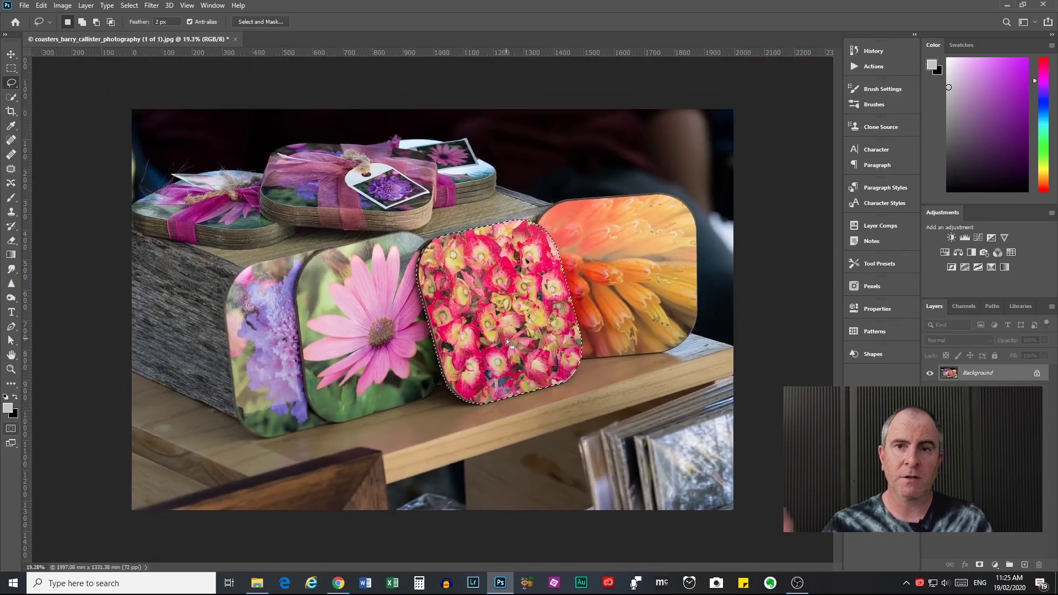